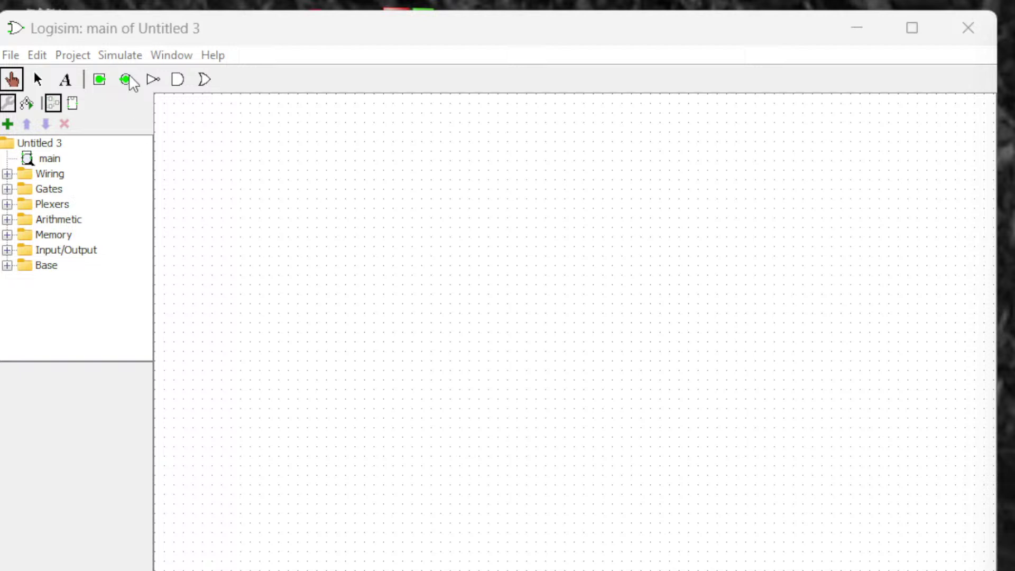
Add a new circuit named XOR to the project.
click(71, 55)
click(98, 83)
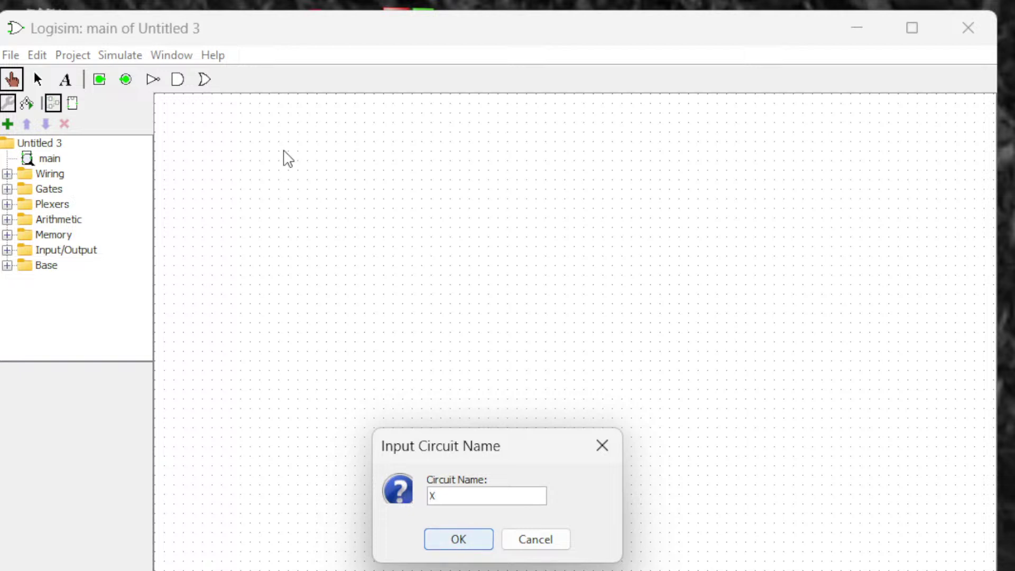
click(458, 542)
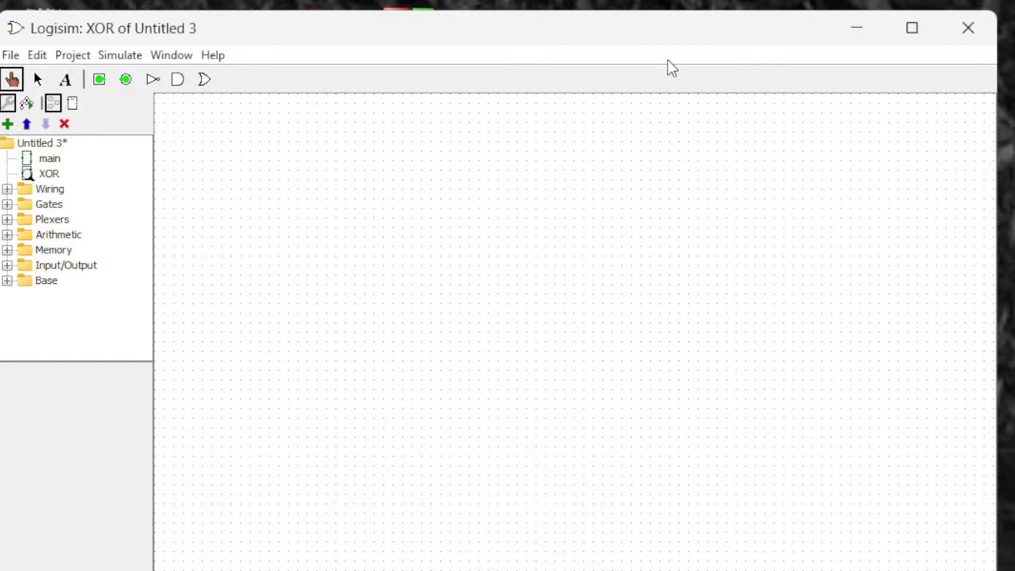
Place a medium AND gate near the top of the XOR circuit and set its number of inputs to 2.
click(179, 80)
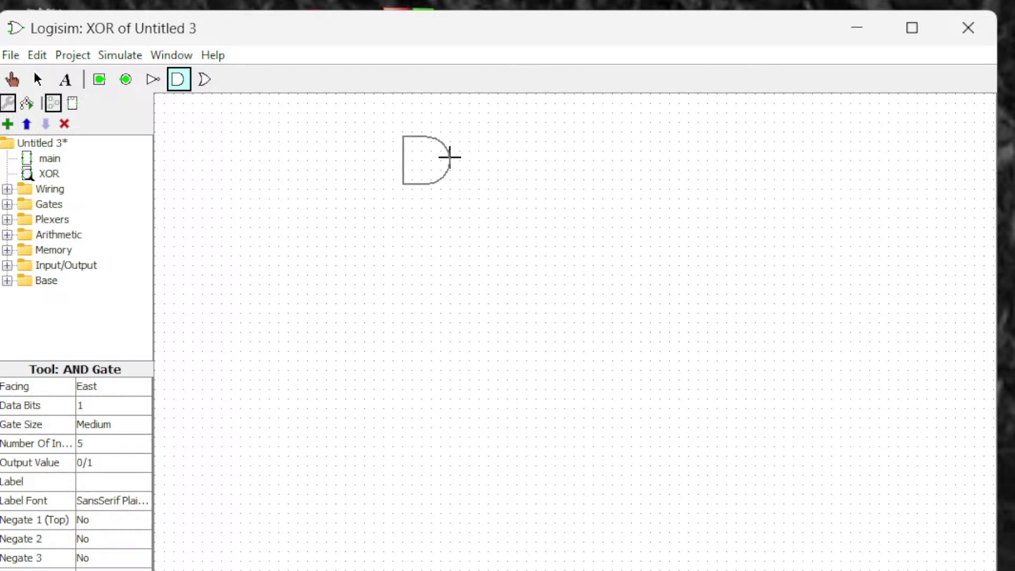
click(395, 154)
click(409, 233)
click(365, 169)
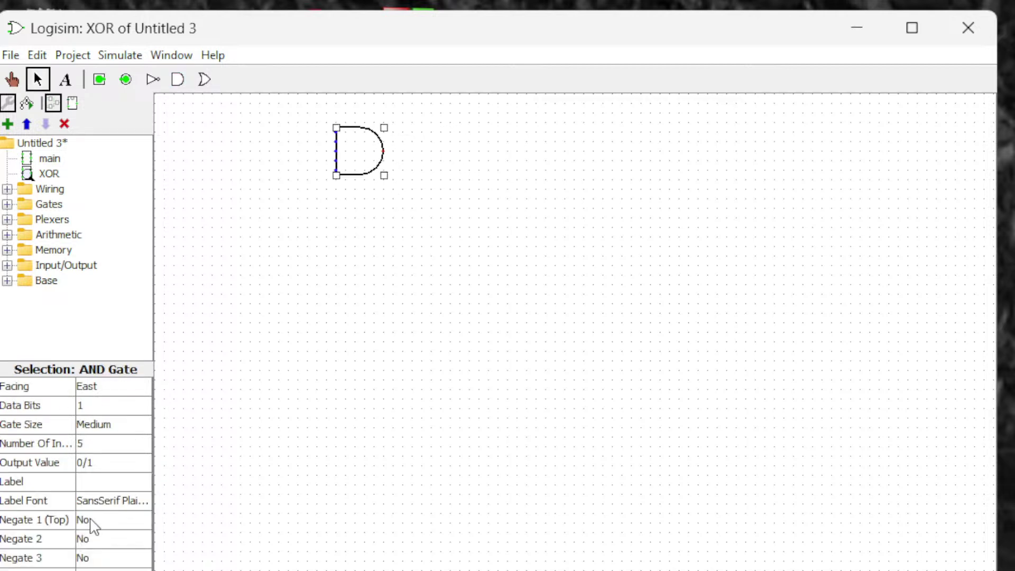
click(98, 444)
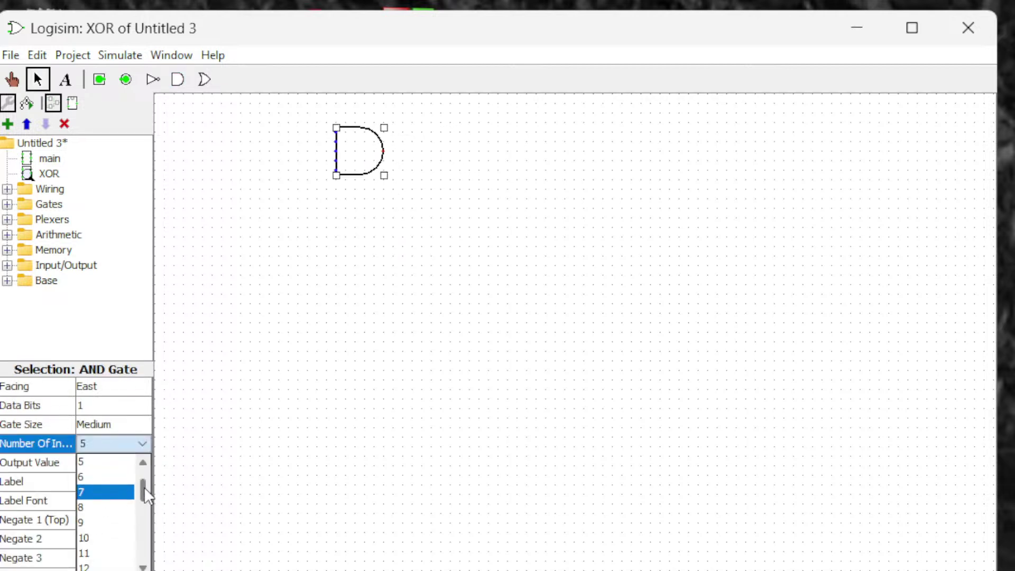
key(Down)
key(Down)
key(Down)
click(118, 462)
click(317, 211)
click(350, 156)
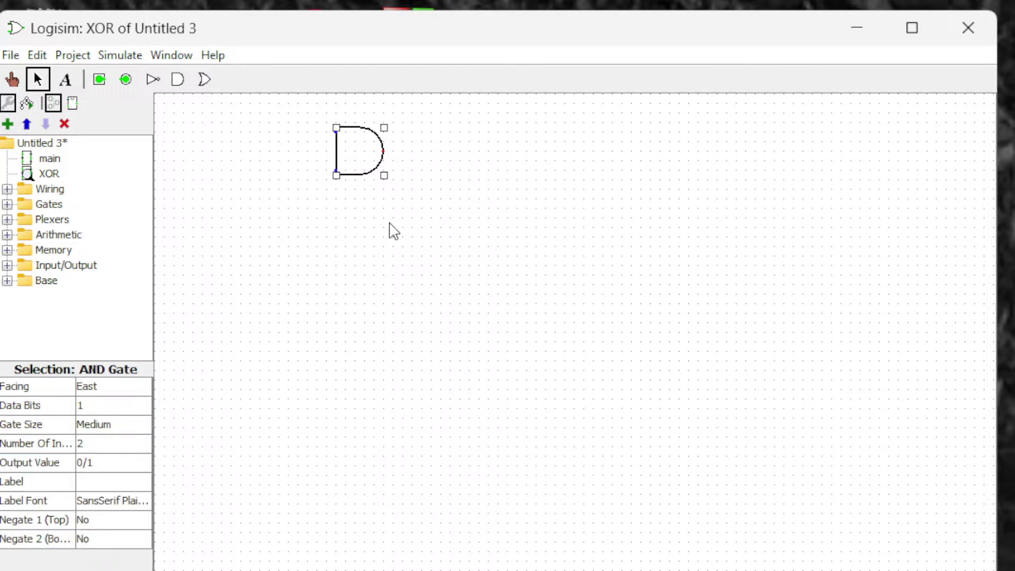
click(526, 457)
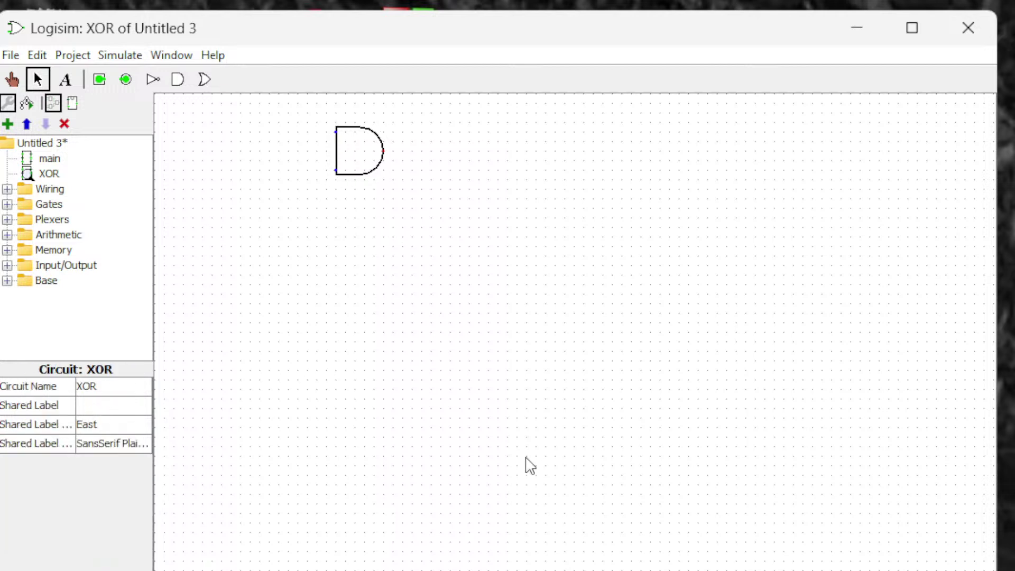
Duplicate the two-input AND gate and place the copy directly below the original.
key(ctrl+a)
key(ctrl+c)
key(ctrl+v)
drag(365, 170, 350, 283)
click(423, 269)
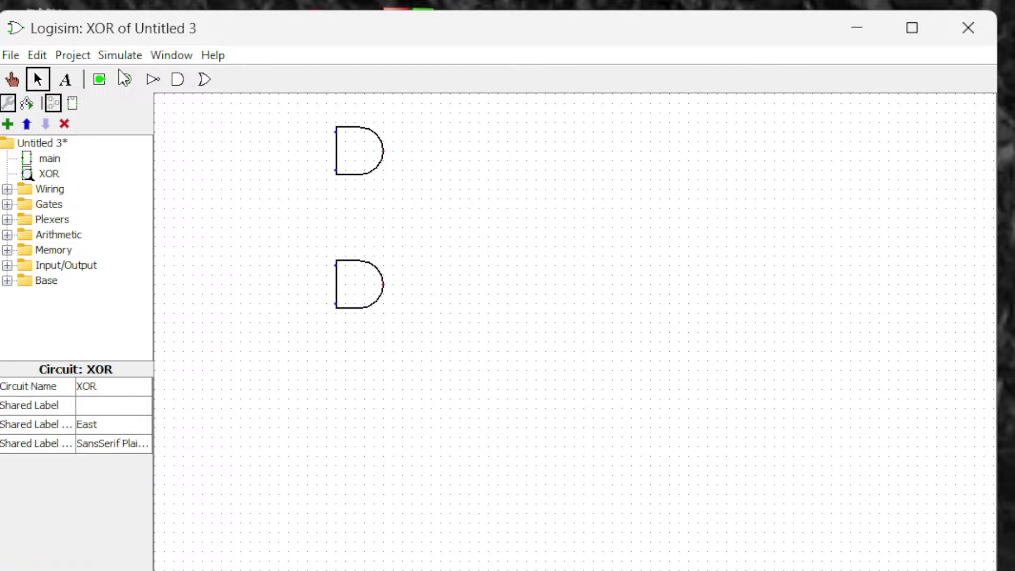
Place two 1-bit input pins before the AND gates, one level with each gate's outer input.
click(99, 79)
click(213, 132)
click(99, 79)
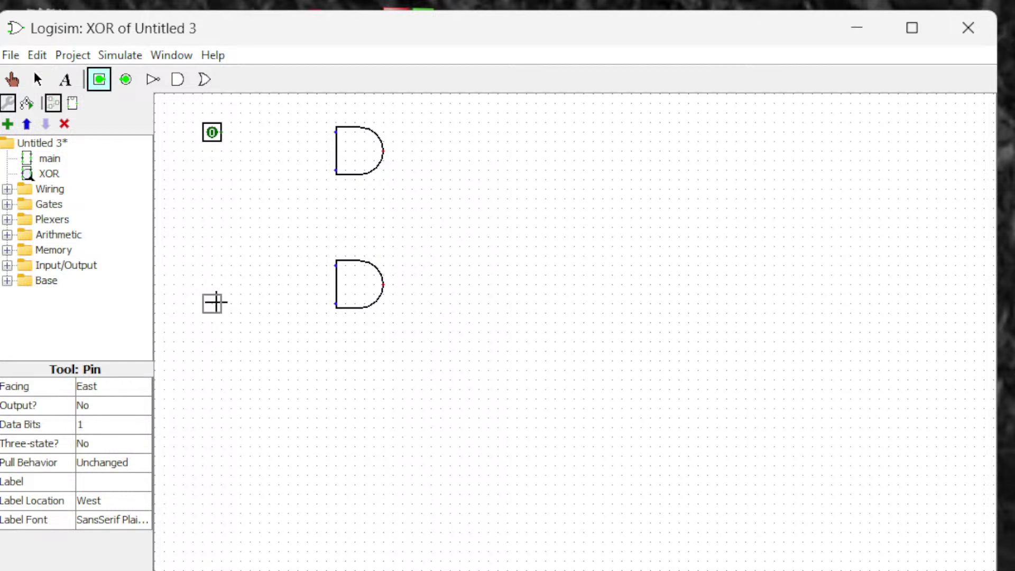
click(213, 303)
click(254, 333)
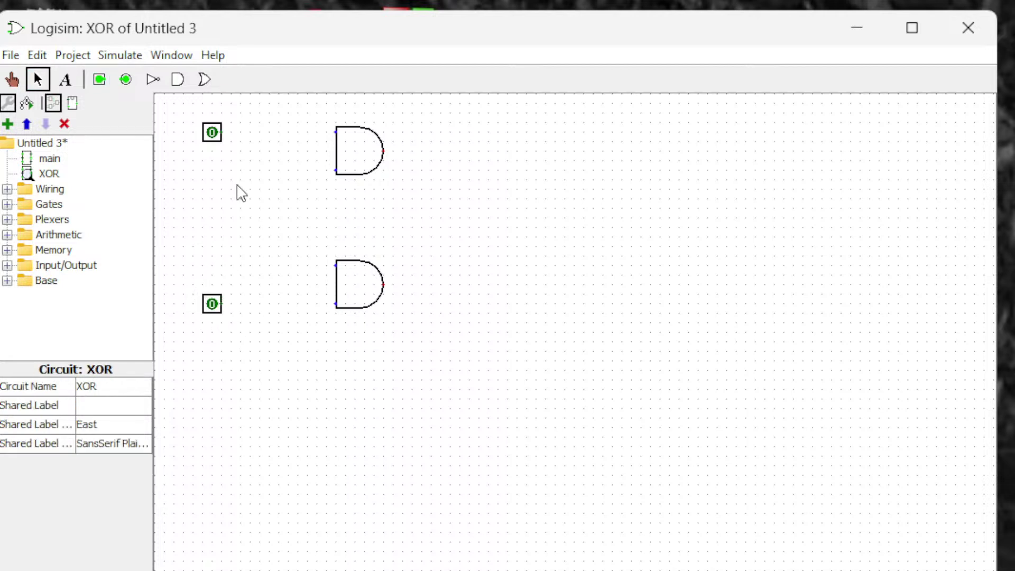
Place a NOT gate after the upper input pin and wire the pin through it to the upper AND gate's first input.
click(153, 79)
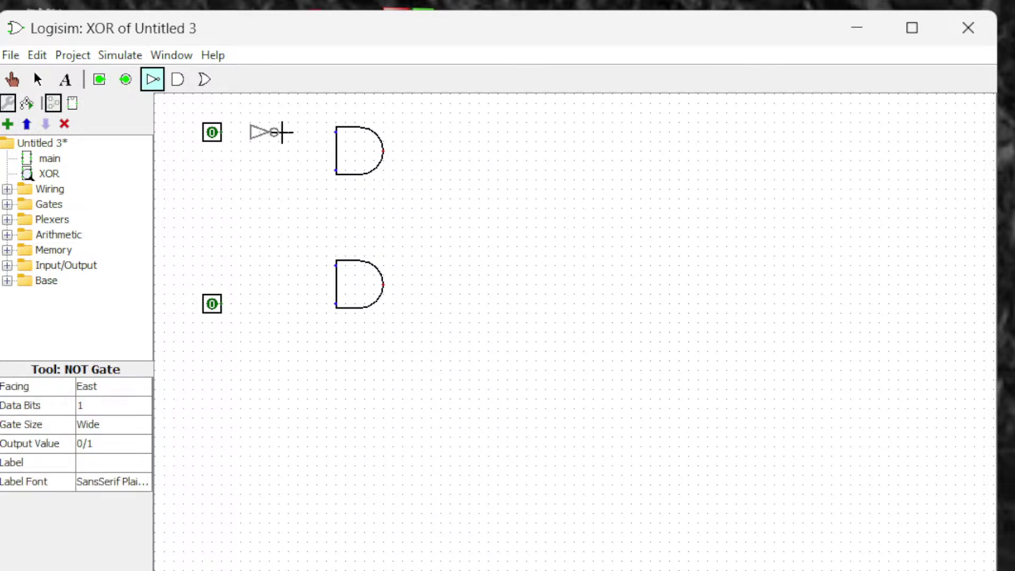
click(285, 132)
drag(289, 132, 334, 133)
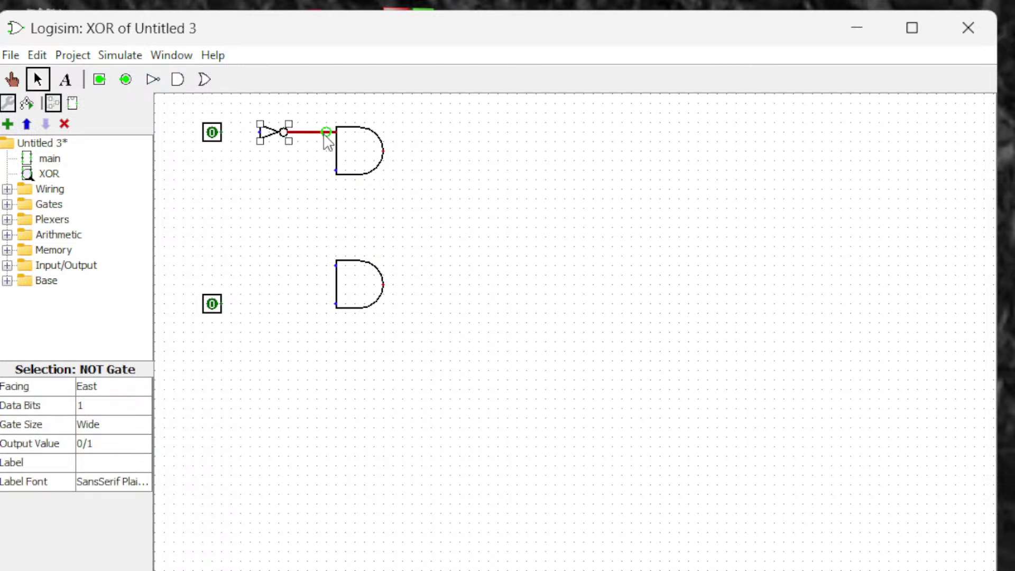
drag(222, 132, 260, 132)
click(259, 213)
Wire the lower input pin to the lower AND gate's second input and insert a NOT gate on that wire.
drag(222, 303, 335, 304)
click(152, 79)
click(281, 303)
click(324, 326)
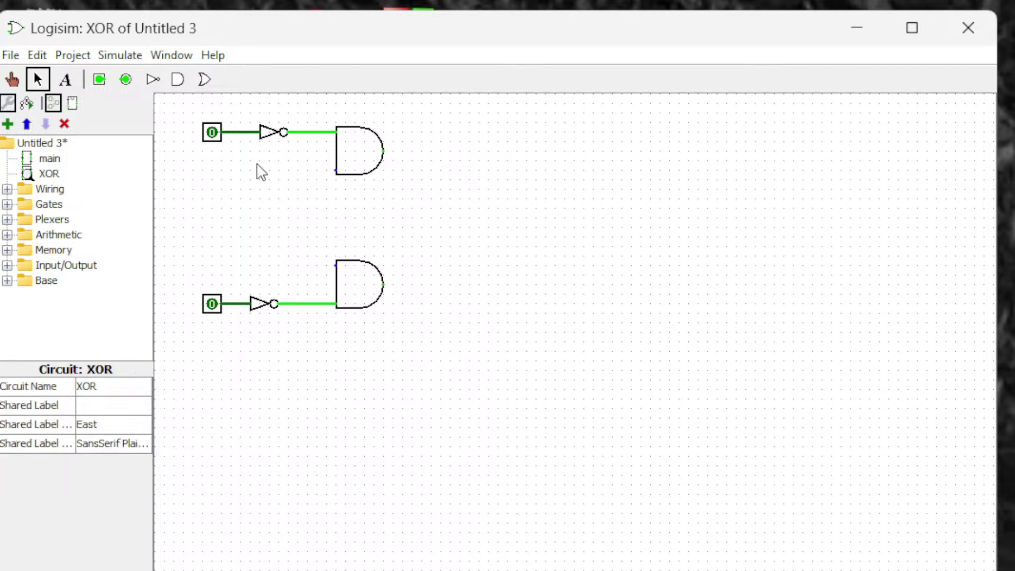
Branch each input pin's wire before its NOT gate to the free input of the opposite AND gate.
drag(240, 132, 340, 276)
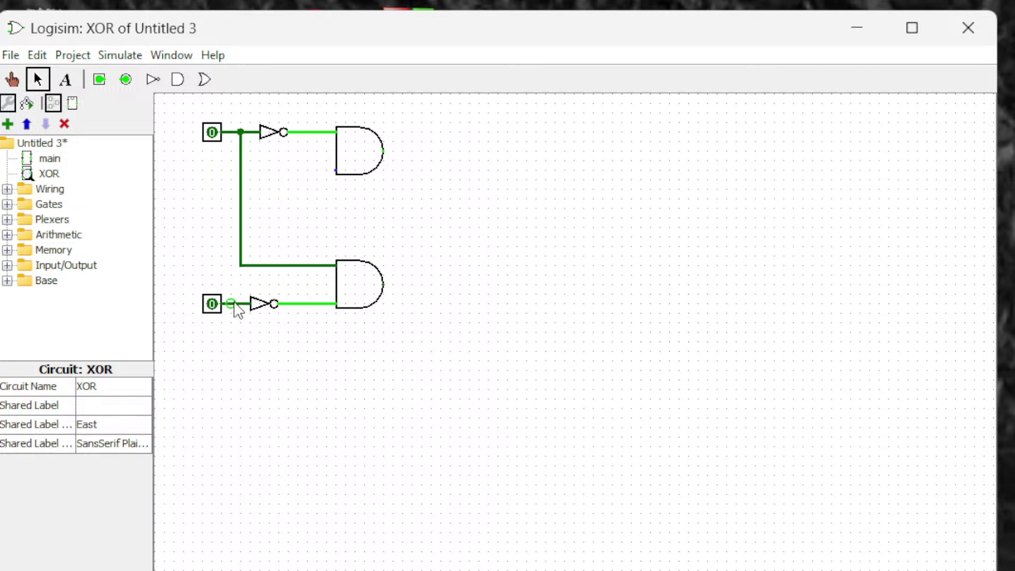
drag(235, 302, 336, 170)
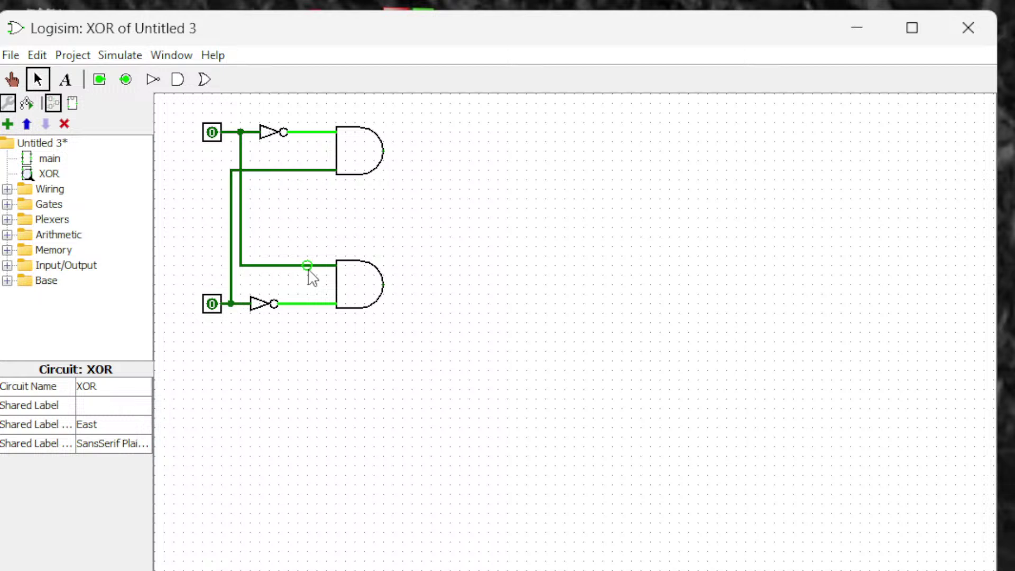
click(301, 266)
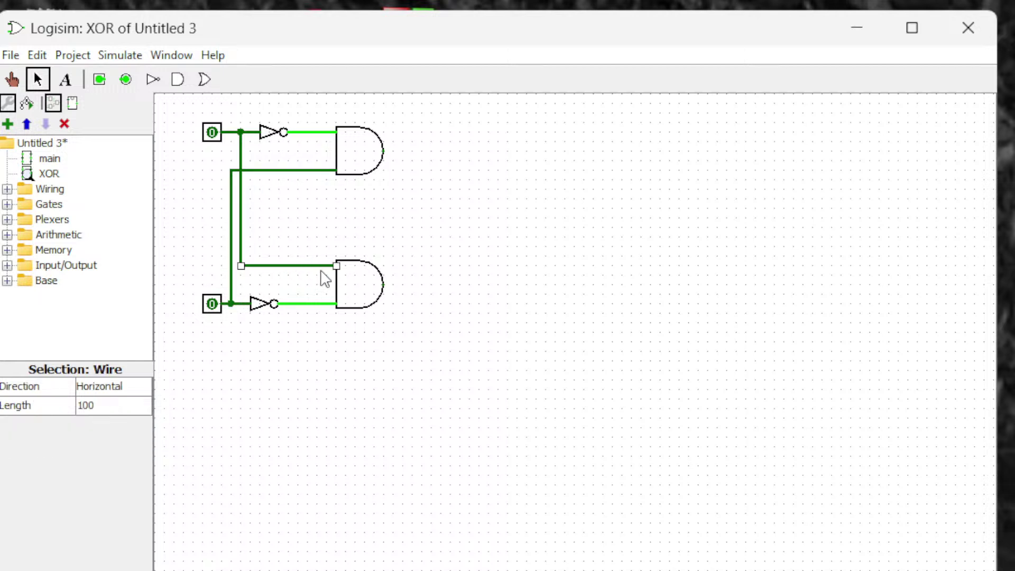
Place an OR gate beyond the two AND gates and set its number of inputs to 2.
click(205, 80)
click(535, 198)
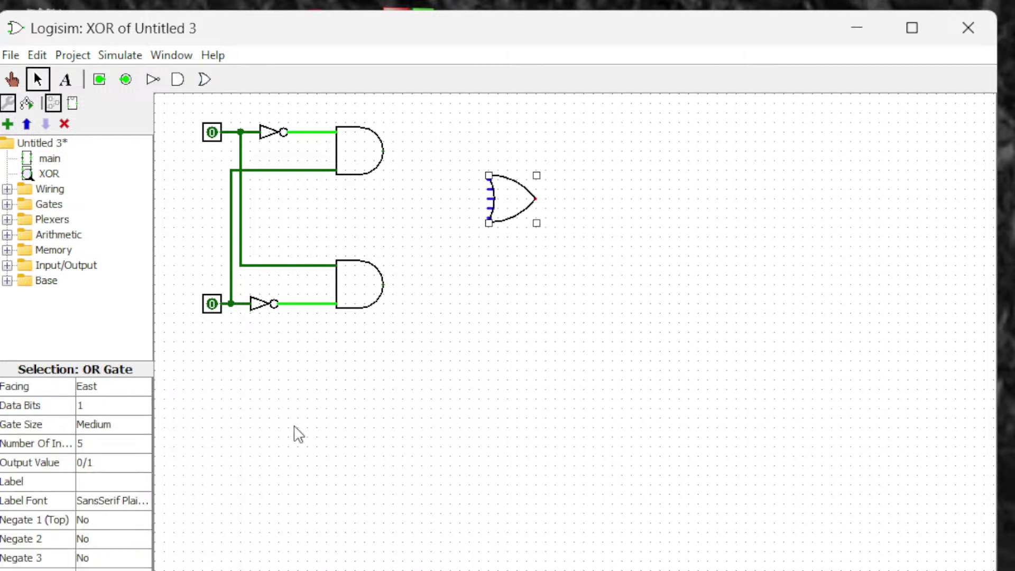
click(114, 443)
drag(142, 485, 144, 476)
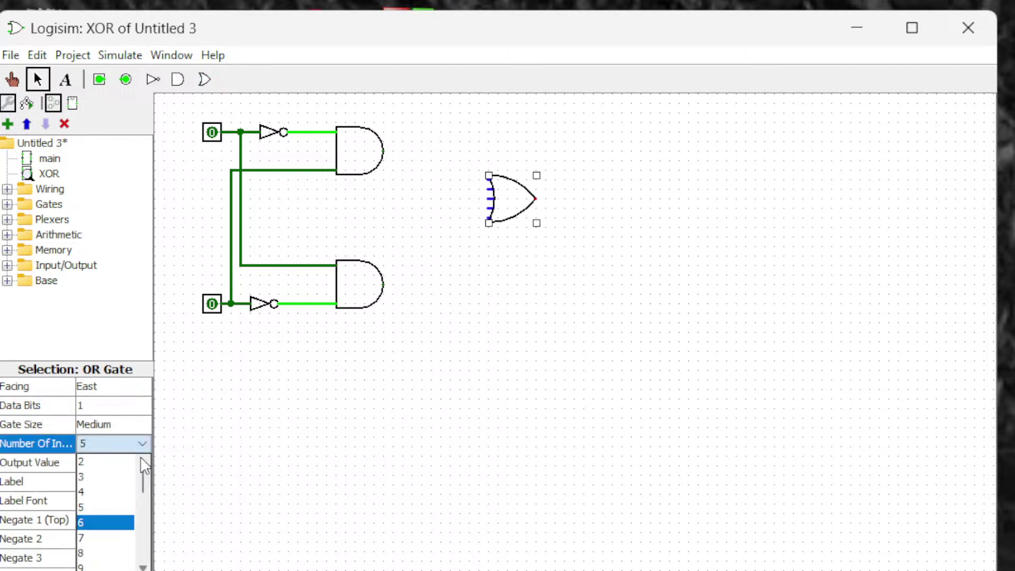
click(117, 465)
click(410, 355)
Wire both AND gate outputs into the OR gate and attach an output pin through a wire 40 units long.
drag(384, 151, 472, 188)
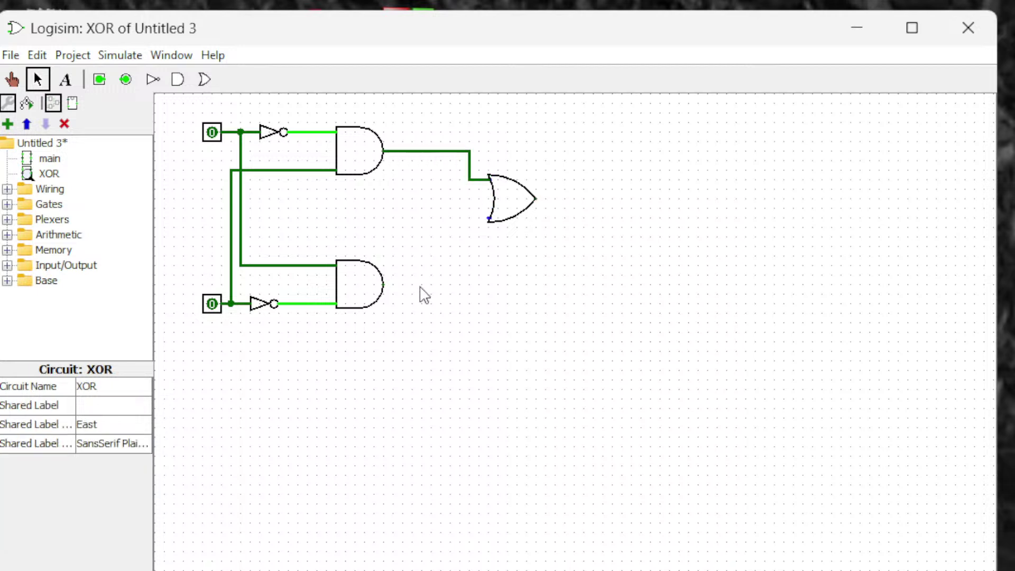
drag(385, 286, 442, 228)
drag(536, 199, 576, 199)
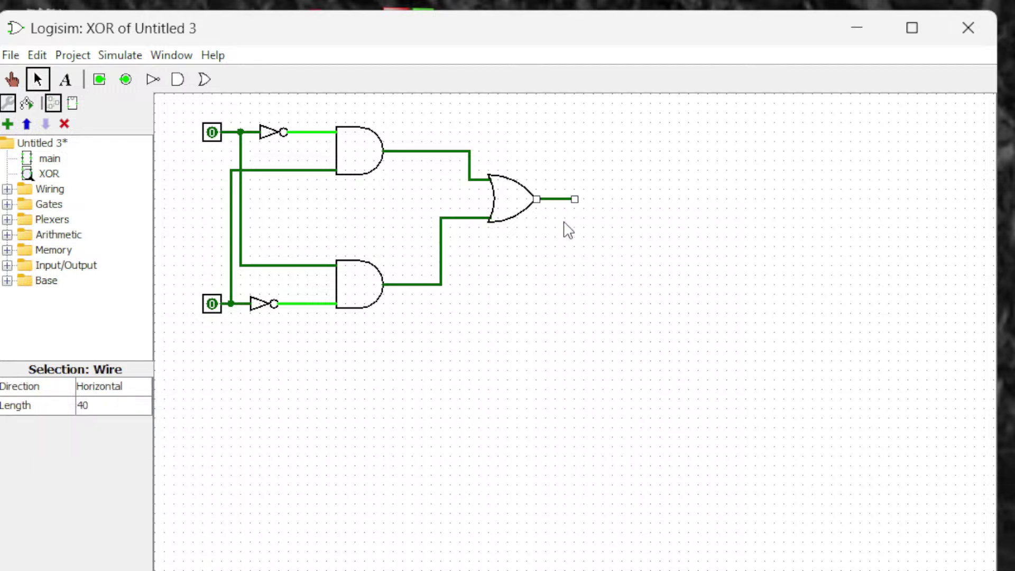
click(528, 292)
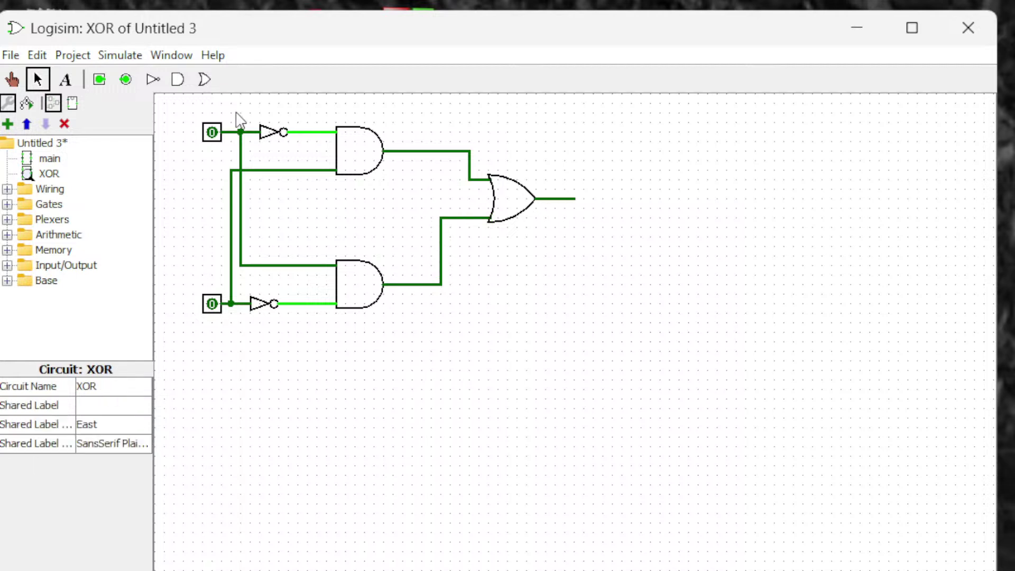
click(125, 80)
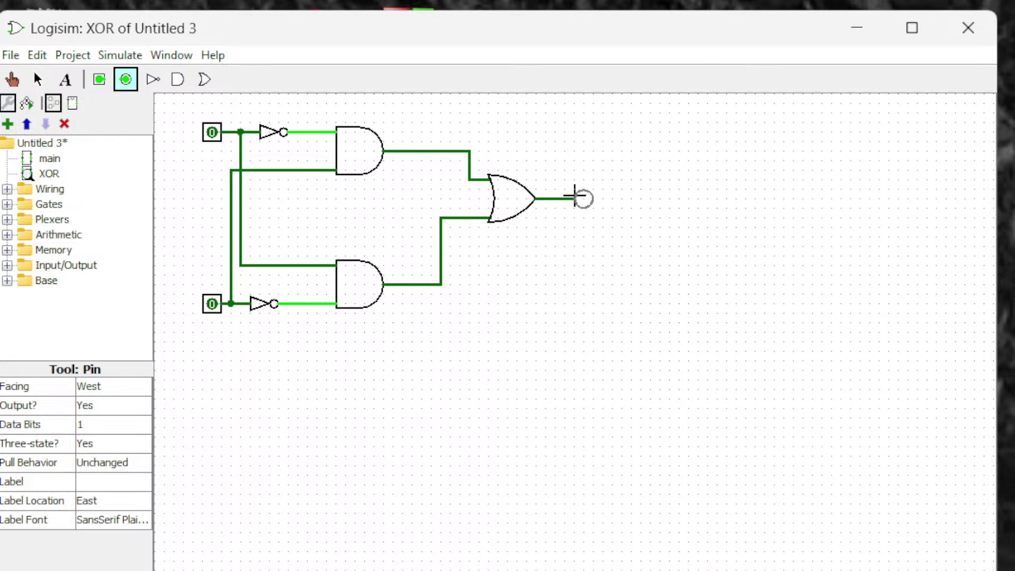
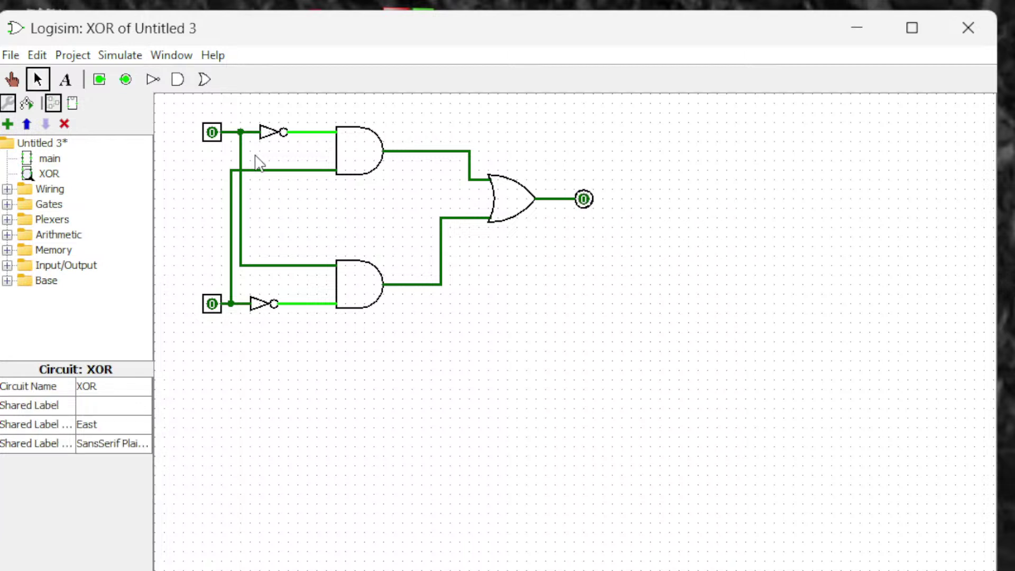
Label the upper input pin A.
click(205, 136)
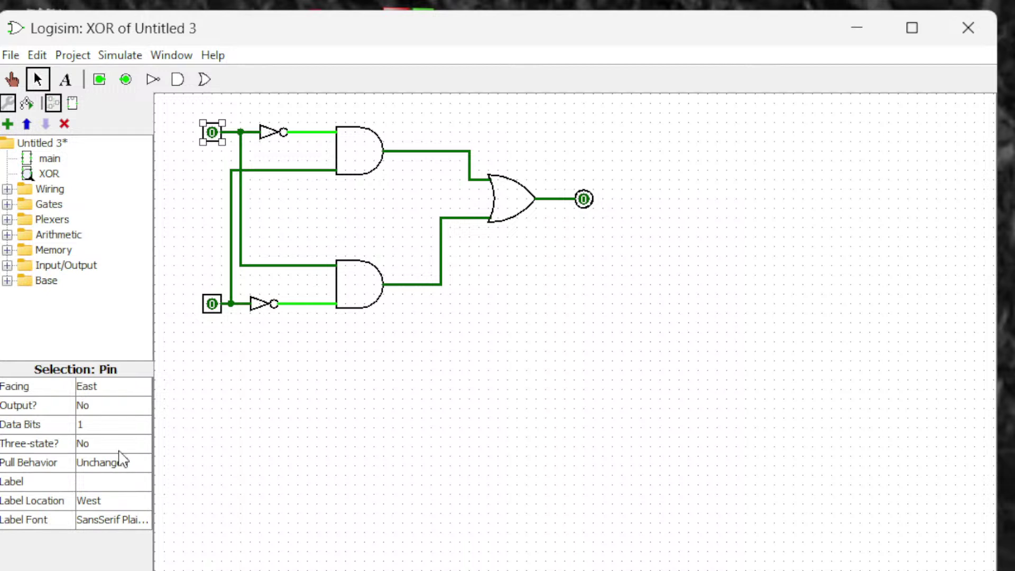
click(97, 483)
click(115, 483)
text(A)
key(Return)
click(553, 448)
Label the lower input pin B.
click(208, 314)
click(98, 482)
text(B)
key(Return)
click(467, 401)
Label the output pin Y.
click(585, 202)
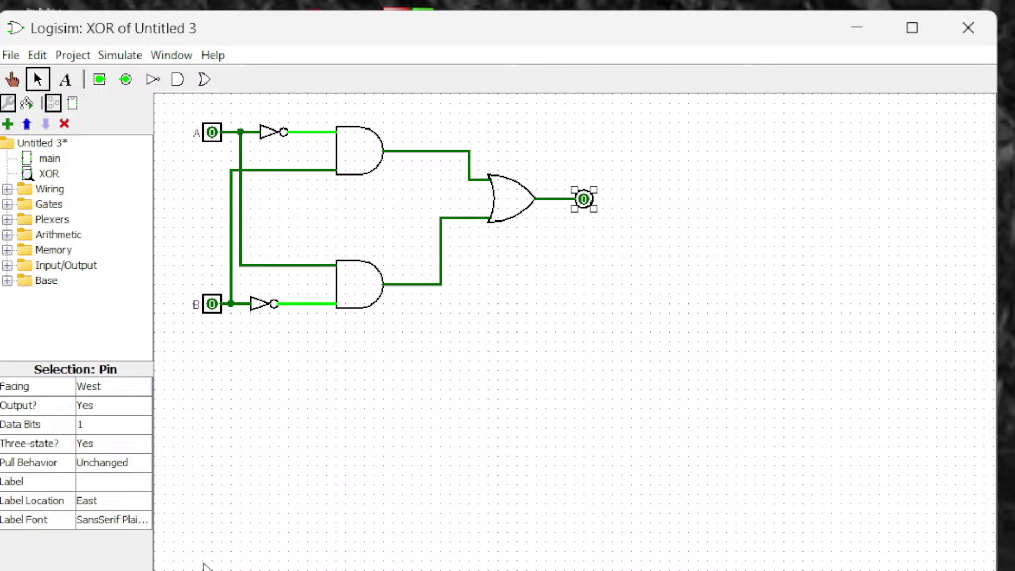
click(126, 483)
key(Return)
click(316, 527)
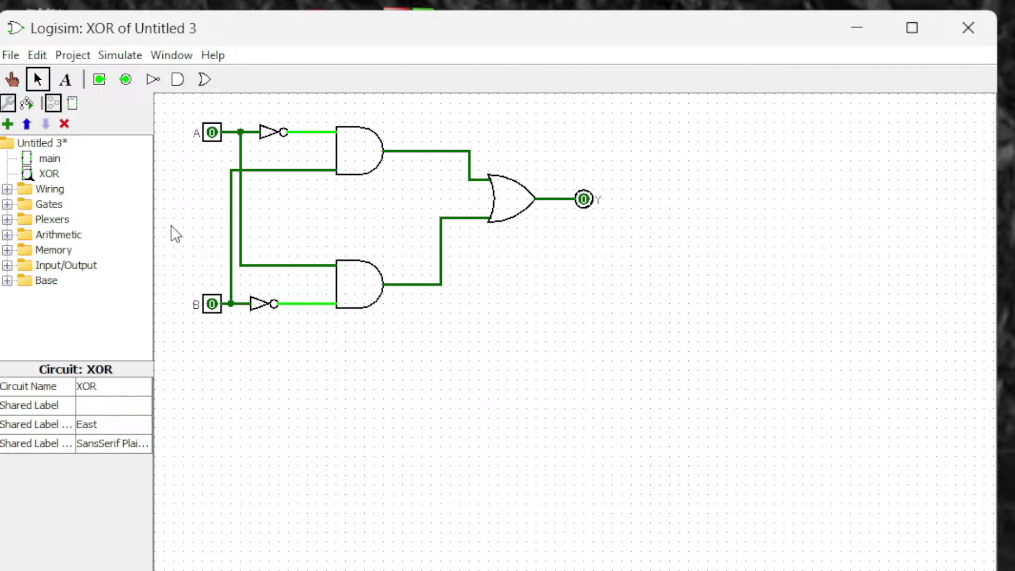
Test output Y by toggling A alone, B alone and both inputs together, returning both inputs to 0.
click(13, 79)
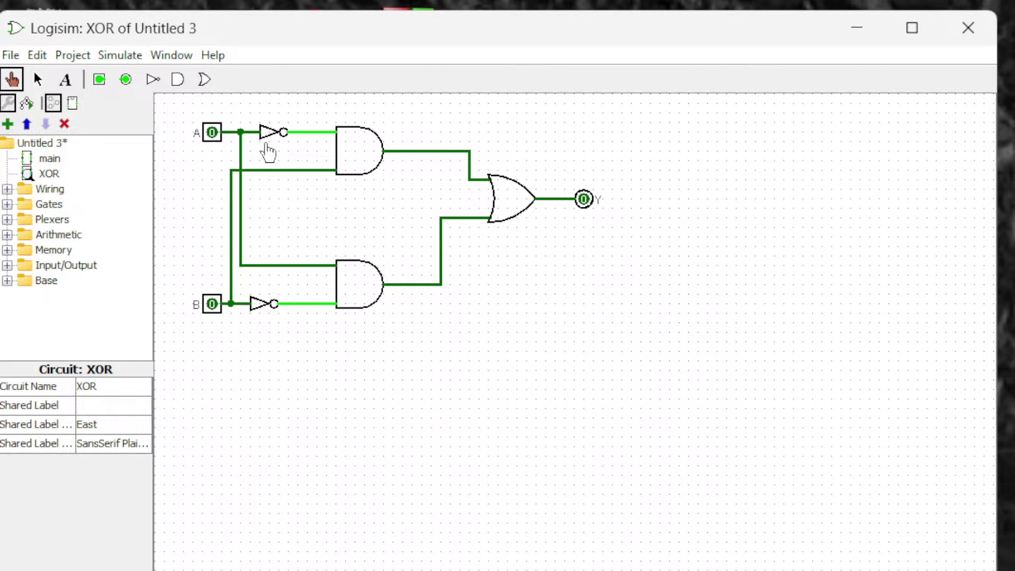
click(212, 133)
click(212, 133)
click(212, 304)
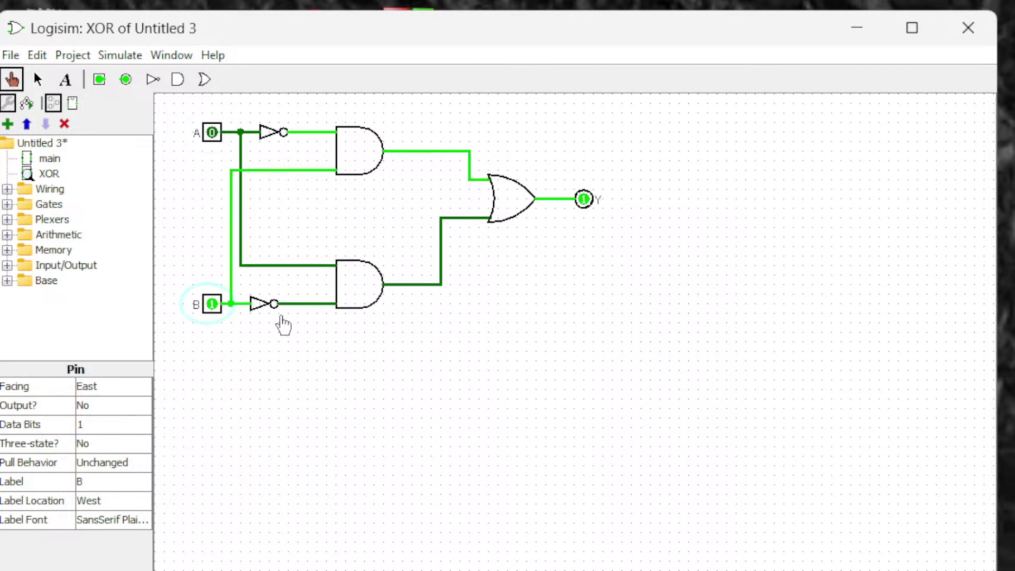
click(212, 134)
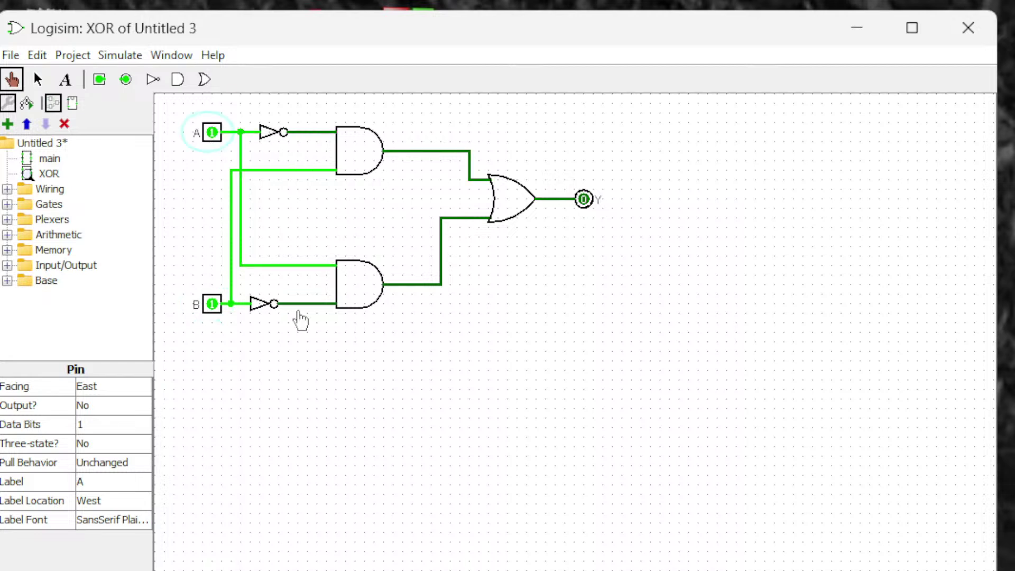
click(212, 135)
click(212, 305)
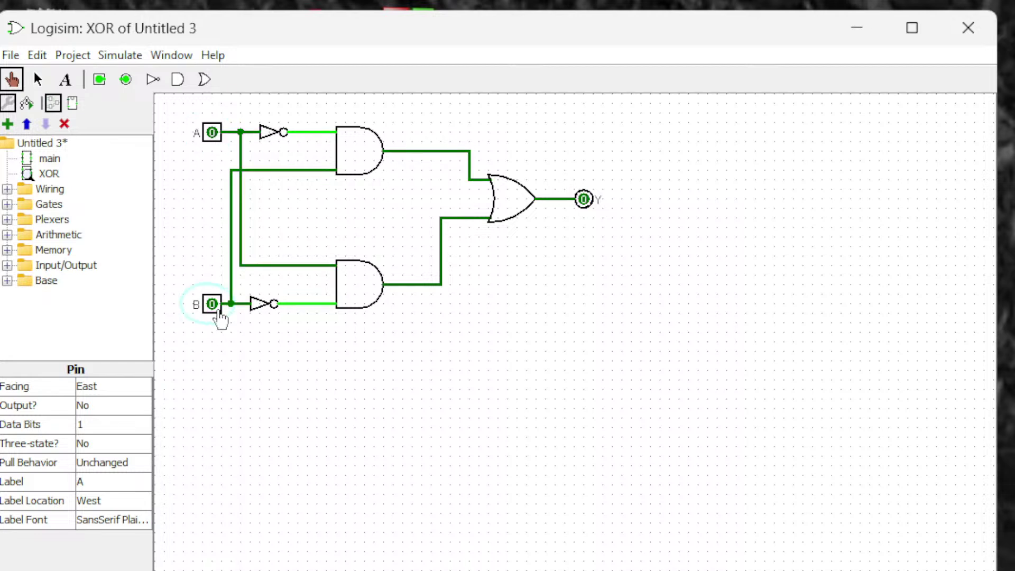
Analyze the XOR circuit, check its inputs, outputs and truth table, and close the analysis.
click(77, 59)
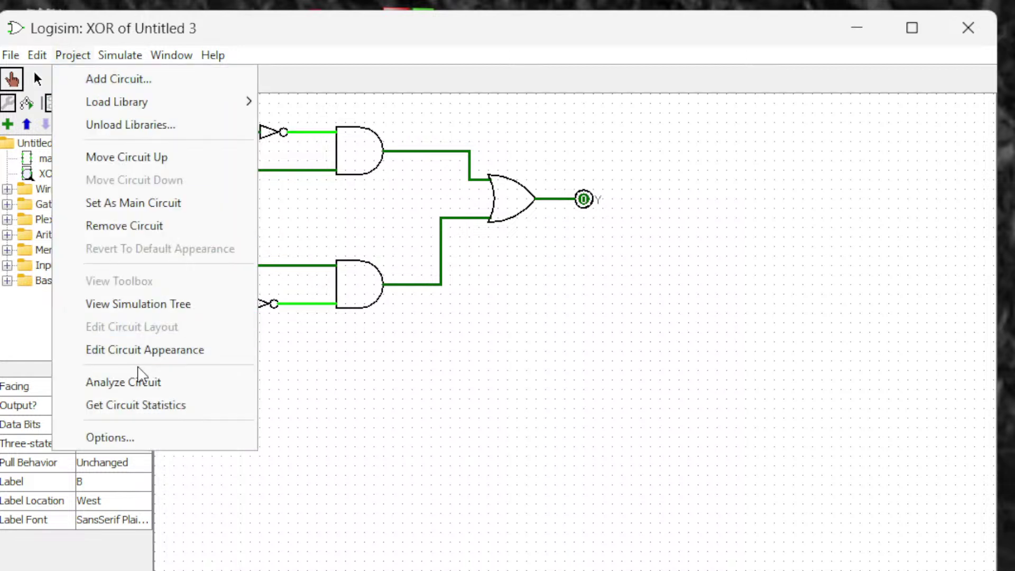
click(140, 381)
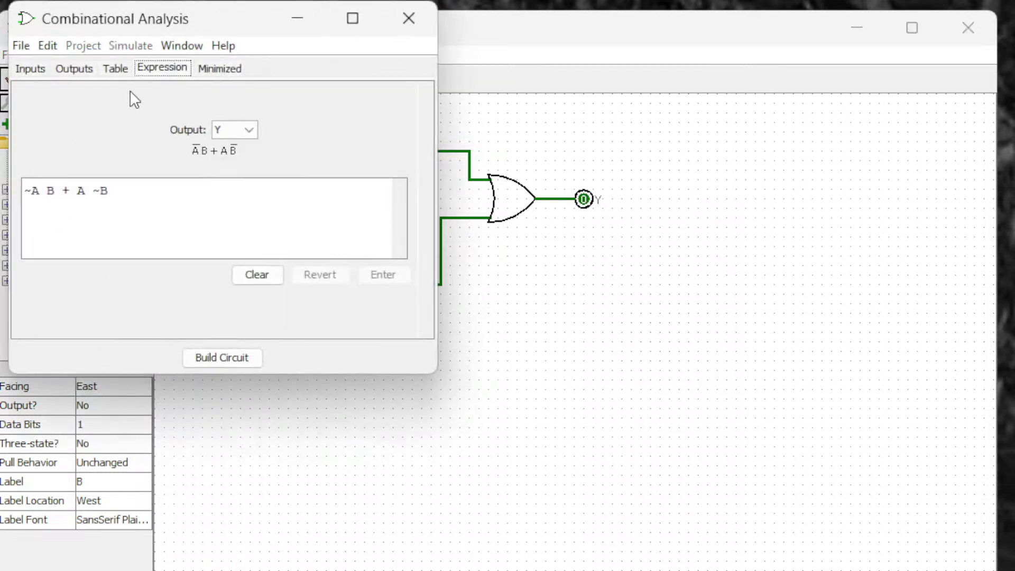
click(31, 70)
click(74, 71)
click(114, 71)
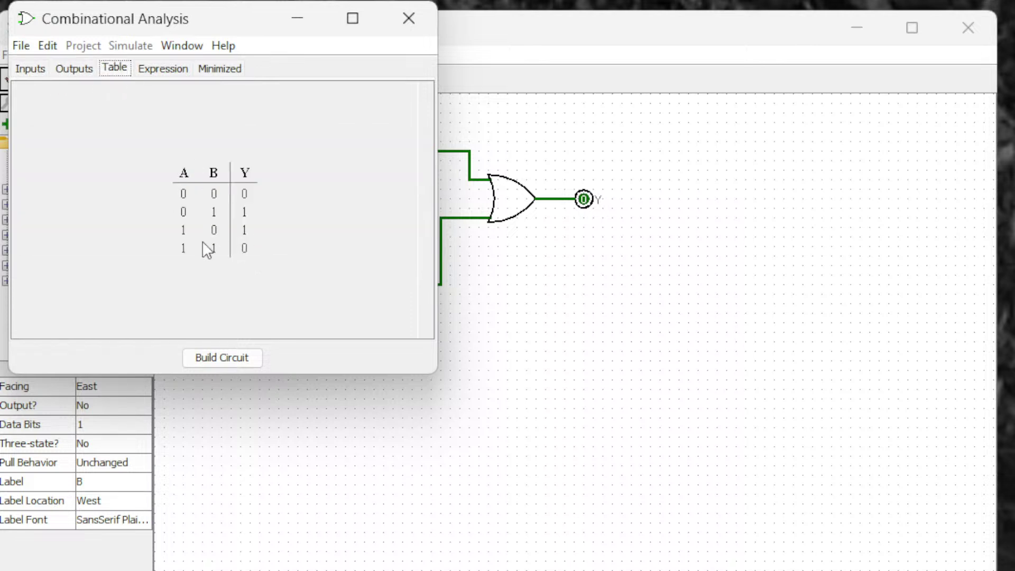
key(Tab)
click(427, 31)
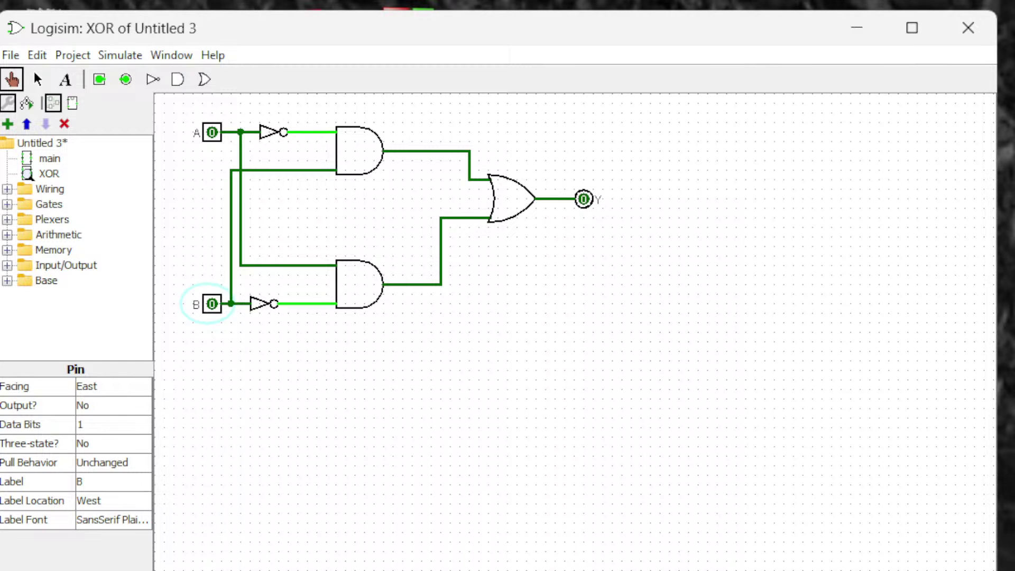
Open the main circuit for editing.
click(32, 159)
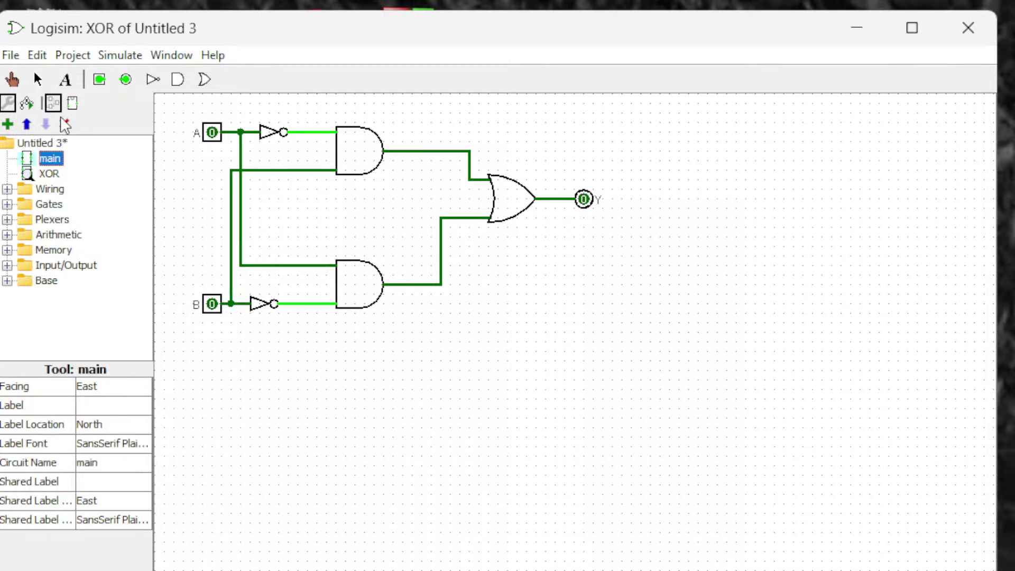
click(11, 79)
click(37, 158)
click(15, 82)
click(32, 161)
click(12, 79)
double_click(31, 159)
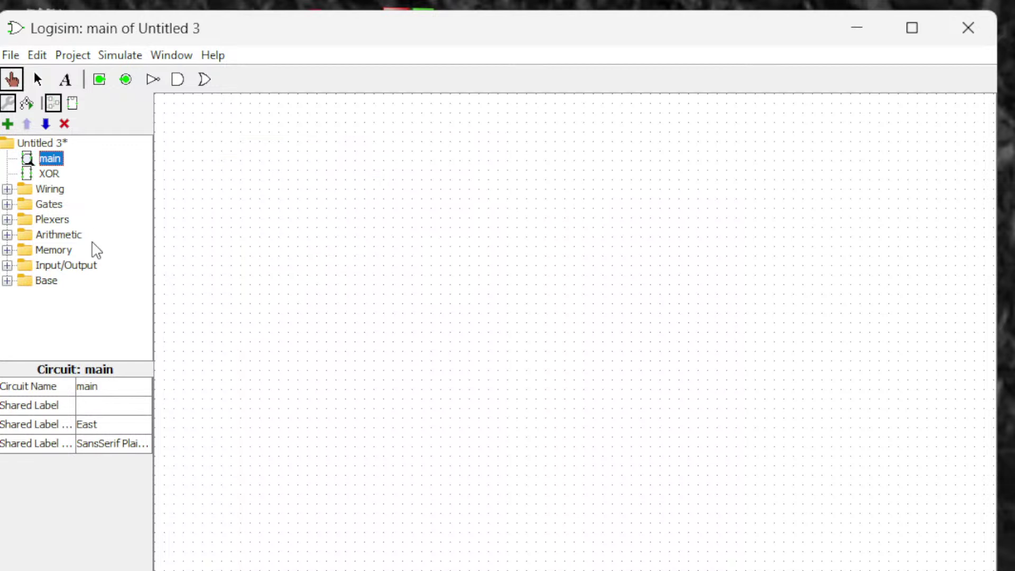
Place one XOR subcircuit near the upper middle of the main circuit.
click(34, 174)
click(429, 209)
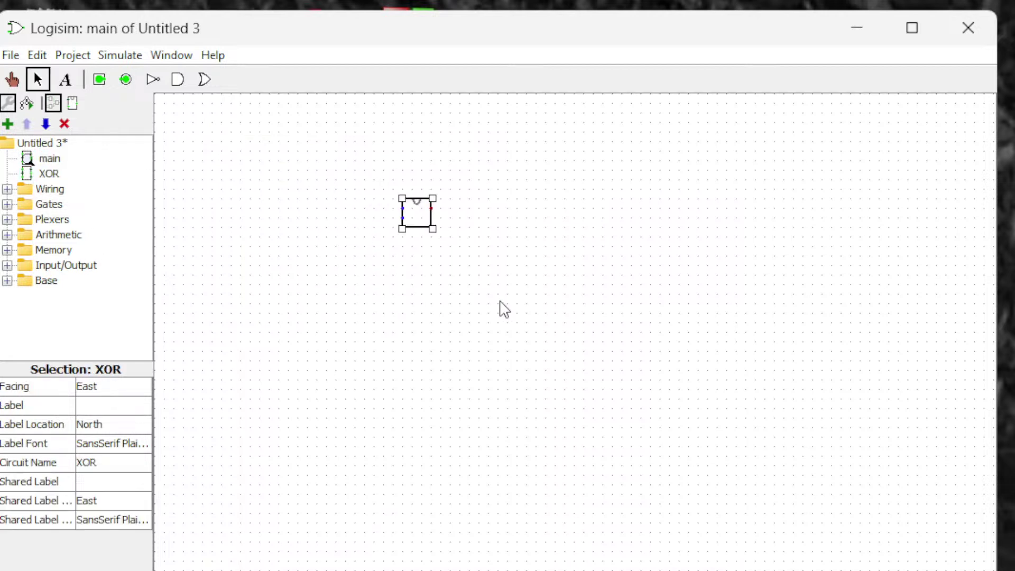
click(346, 227)
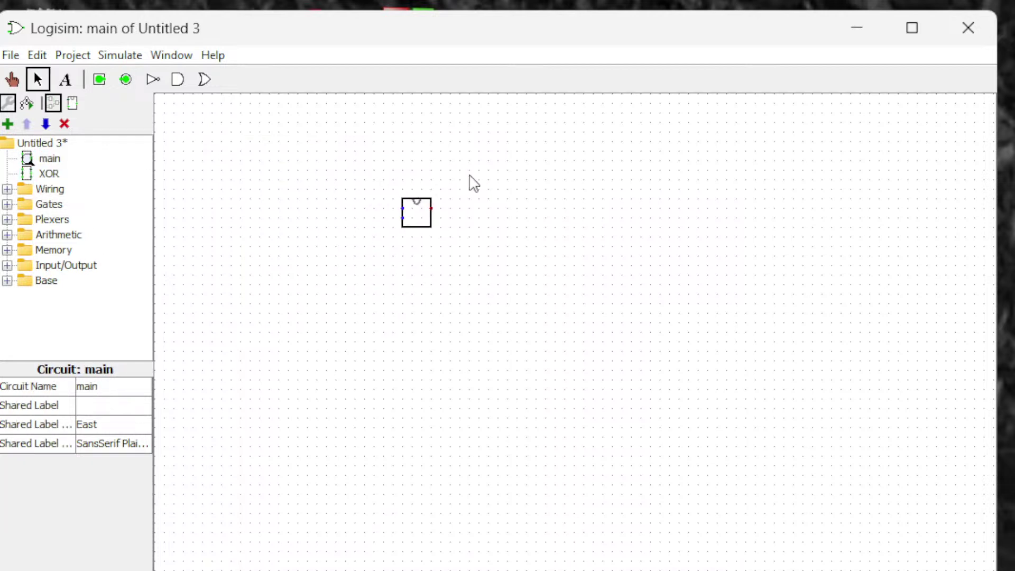
Open the XOR circuit to review its gates and pins, and return to the main circuit.
click(29, 176)
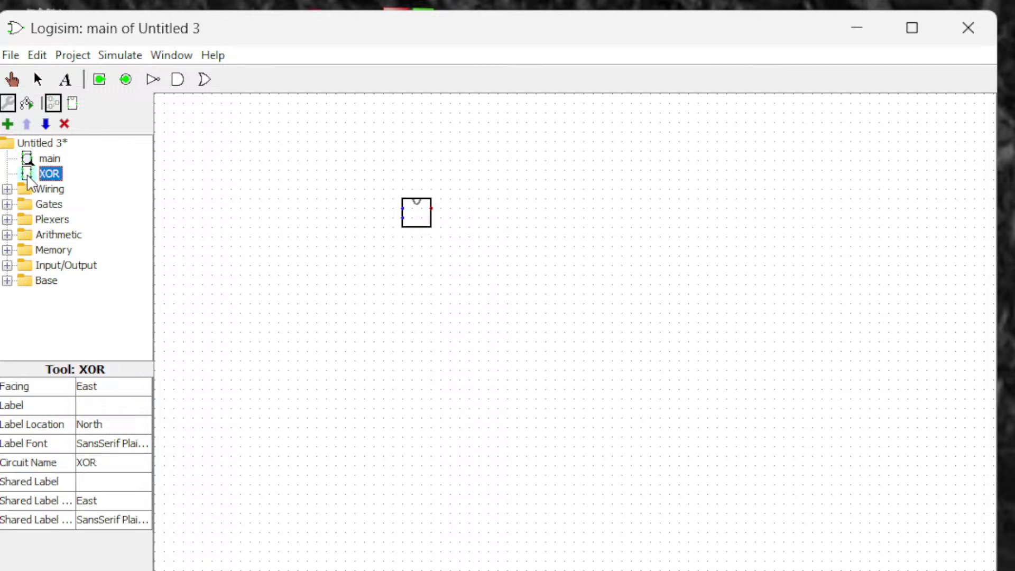
click(13, 80)
double_click(34, 176)
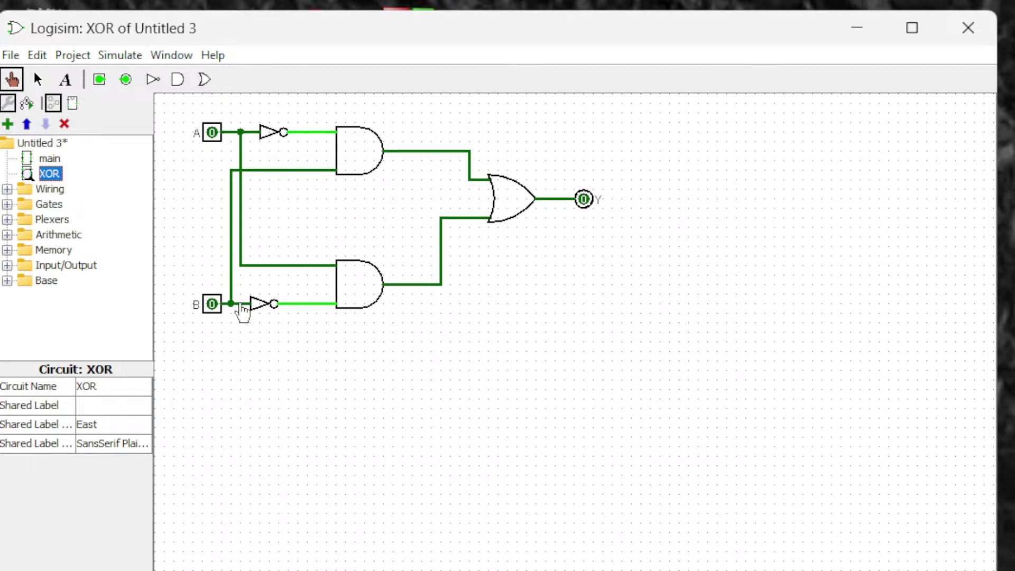
double_click(48, 158)
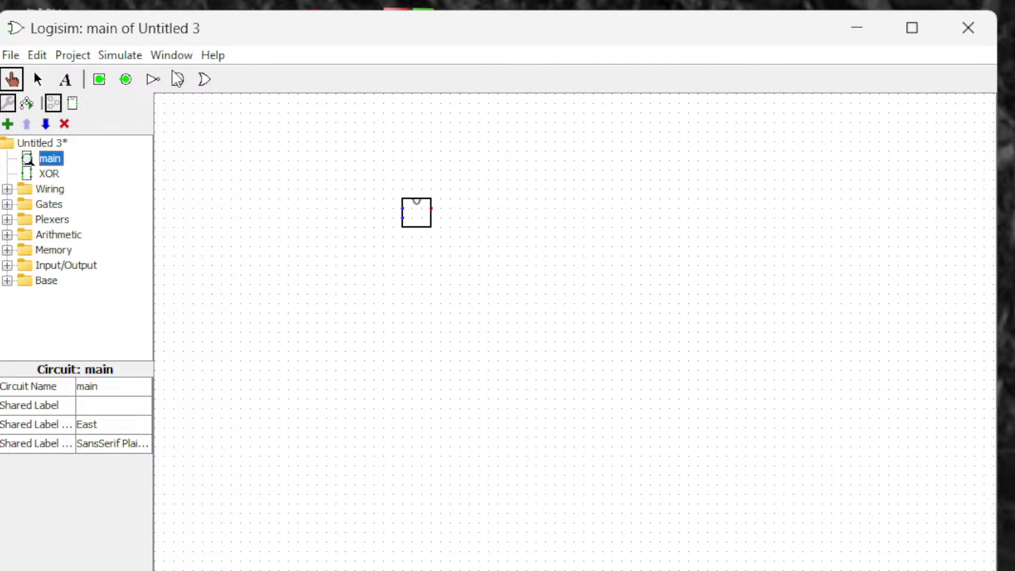
Add two input pins beside the XOR subcircuit and wire them to its upper and lower inputs.
click(99, 81)
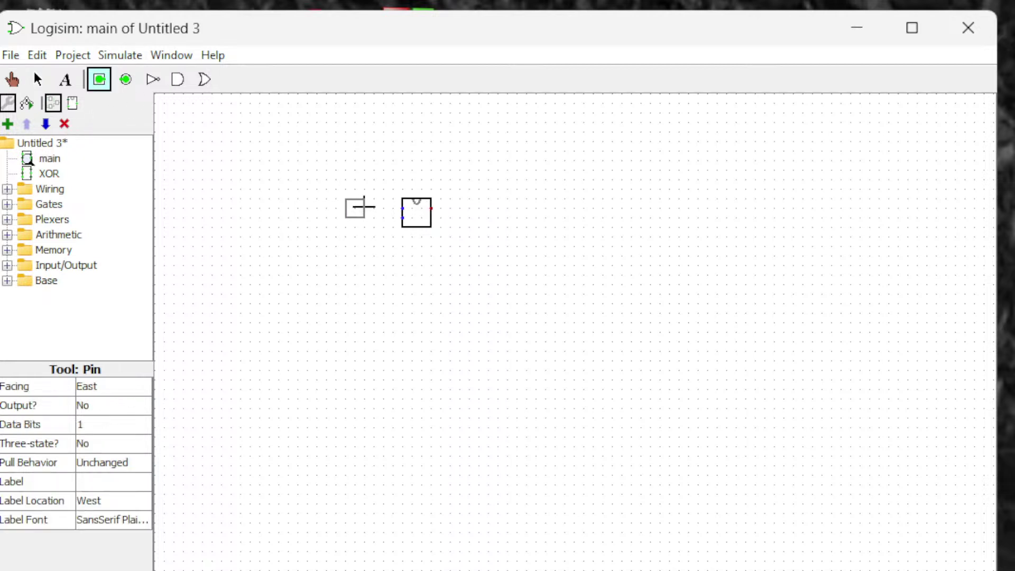
click(363, 207)
drag(364, 208, 402, 208)
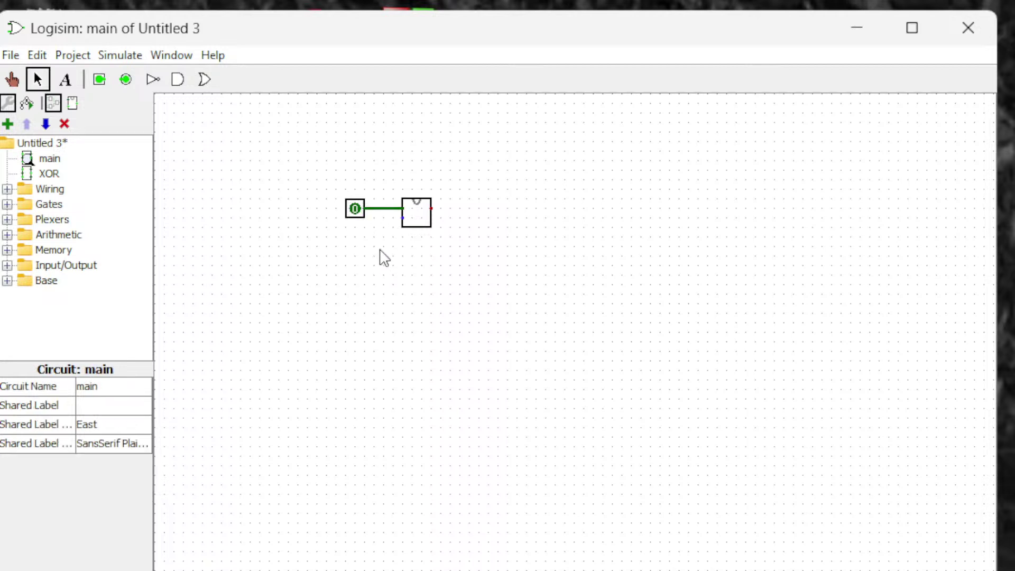
click(99, 79)
click(365, 237)
mouse_move(364, 237)
mouse_down()
mouse_move(390, 249)
mouse_move(387, 231)
mouse_move(403, 218)
mouse_move(383, 221)
mouse_up()
Add an output pin on the opposite side of the XOR subcircuit and wire it to the subcircuit's output.
click(125, 79)
click(459, 209)
click(440, 218)
drag(432, 208, 460, 209)
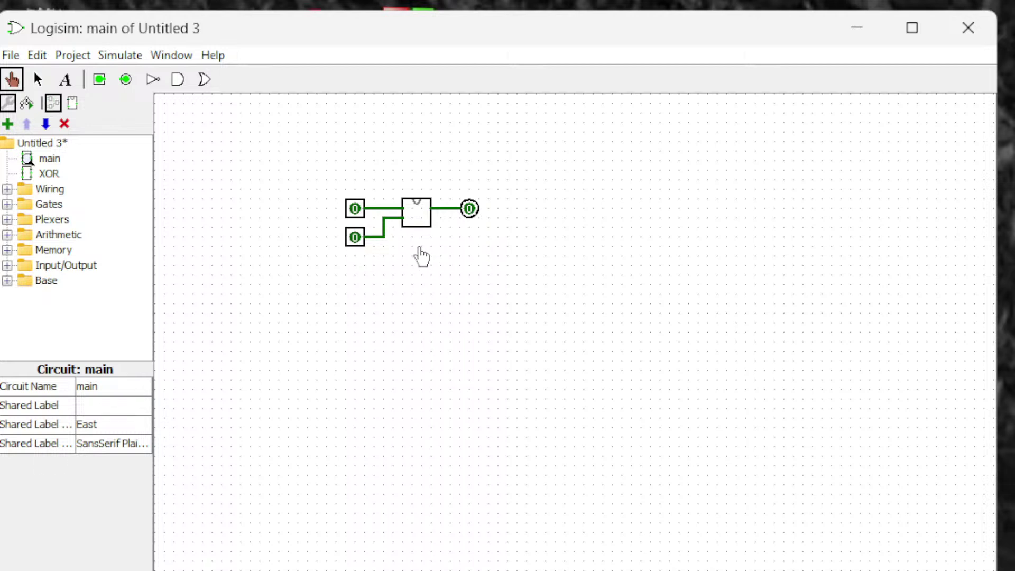
Test the XOR subcircuit by toggling each input pin alone and both together, returning both to 0.
click(355, 208)
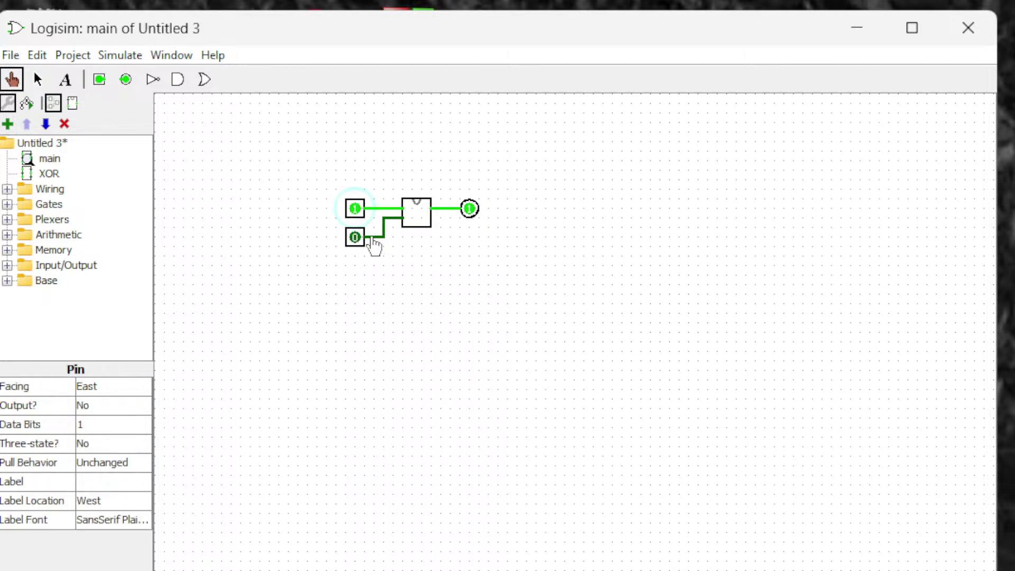
click(355, 209)
click(355, 237)
click(355, 237)
click(356, 238)
click(355, 209)
click(355, 209)
click(355, 237)
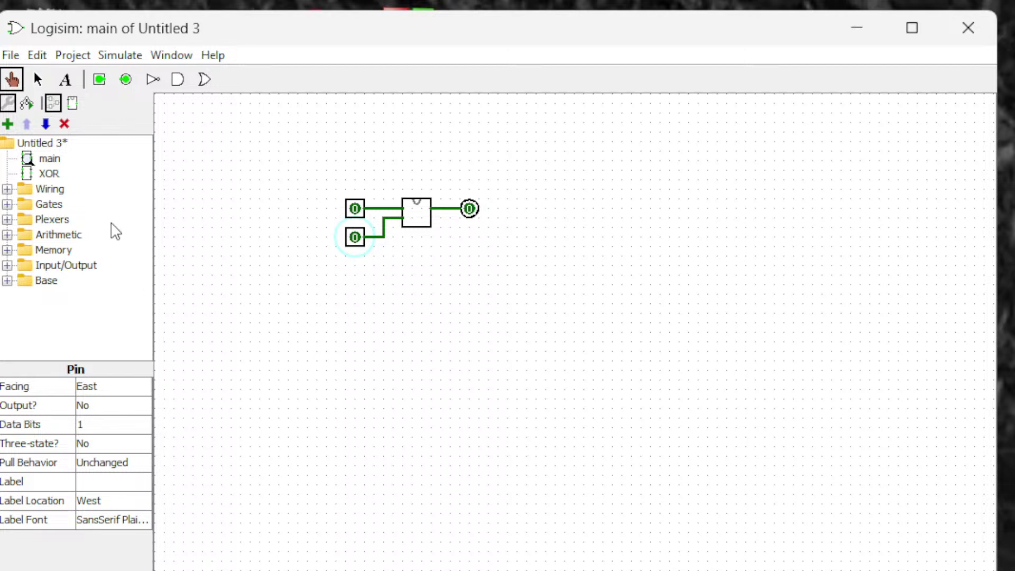
Open the XOR circuit's appearance for editing and delete its default rectangle.
double_click(45, 176)
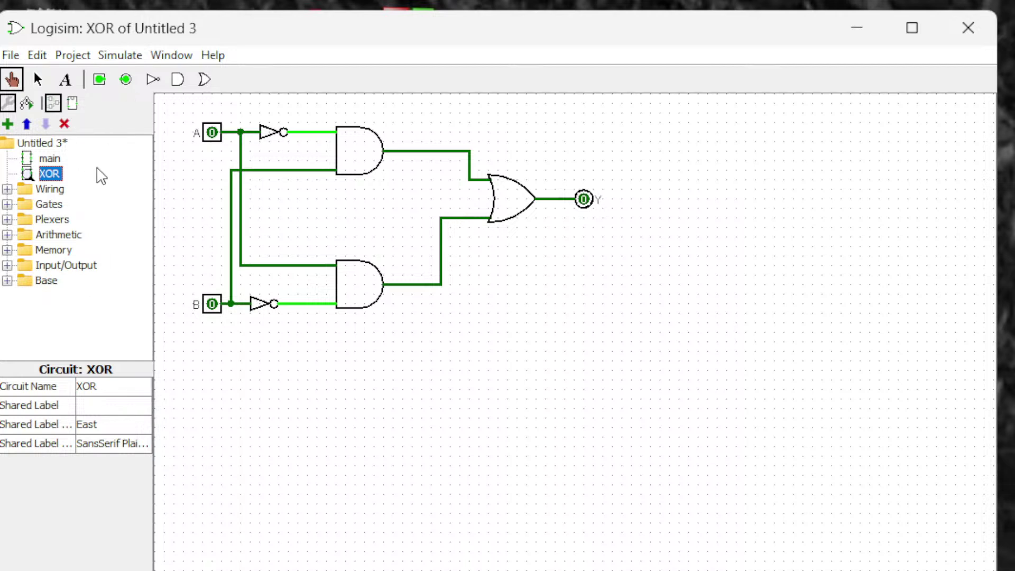
click(72, 104)
click(226, 172)
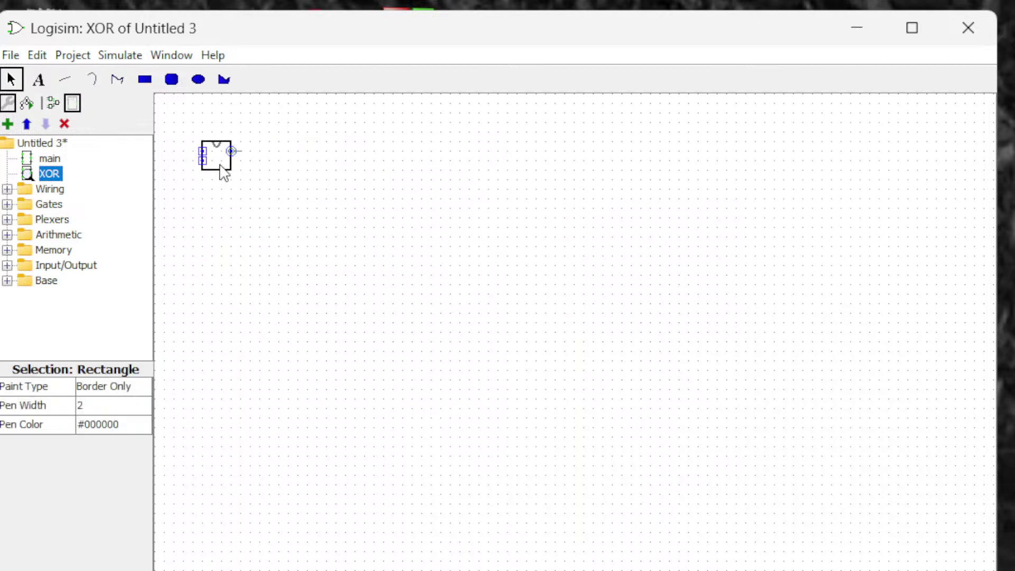
drag(218, 169, 409, 252)
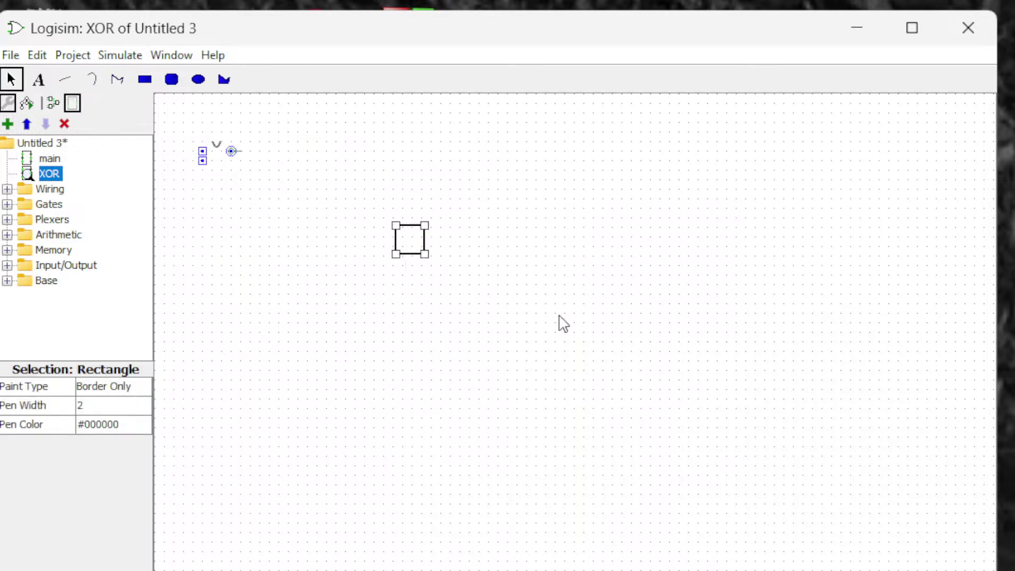
key(Delete)
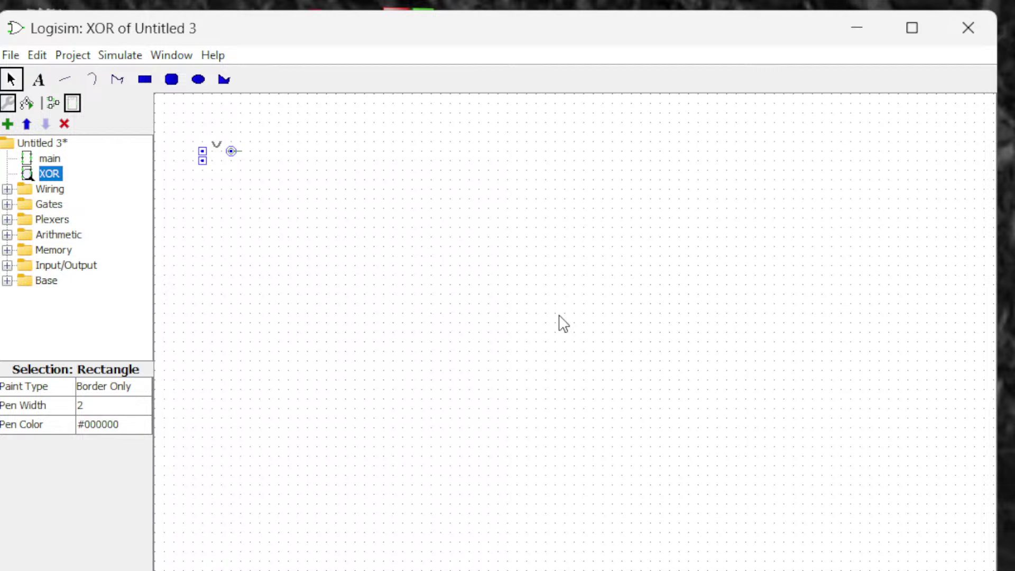
Delete the small notch curve and move the anchor away from the output port.
click(216, 145)
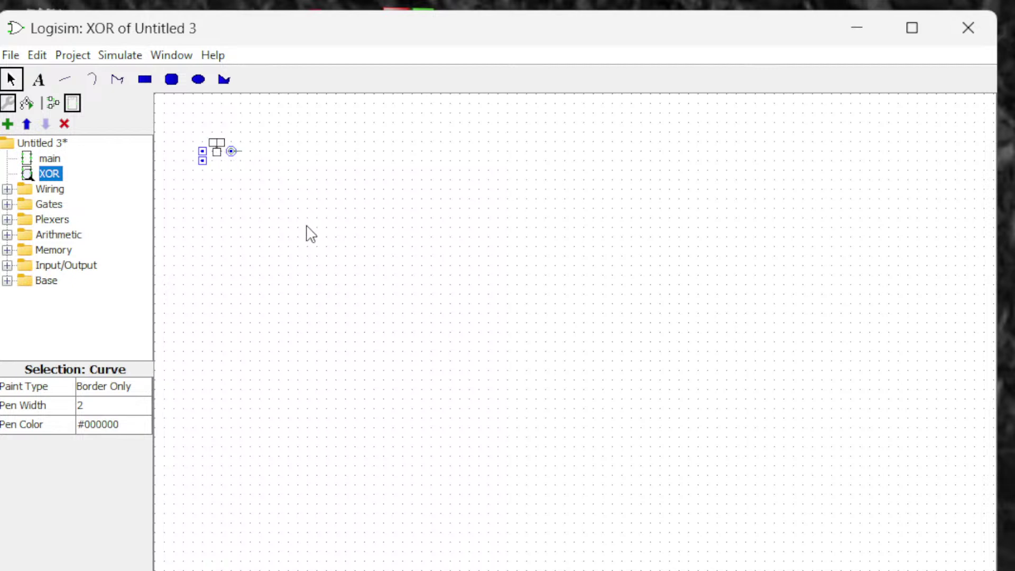
key(Delete)
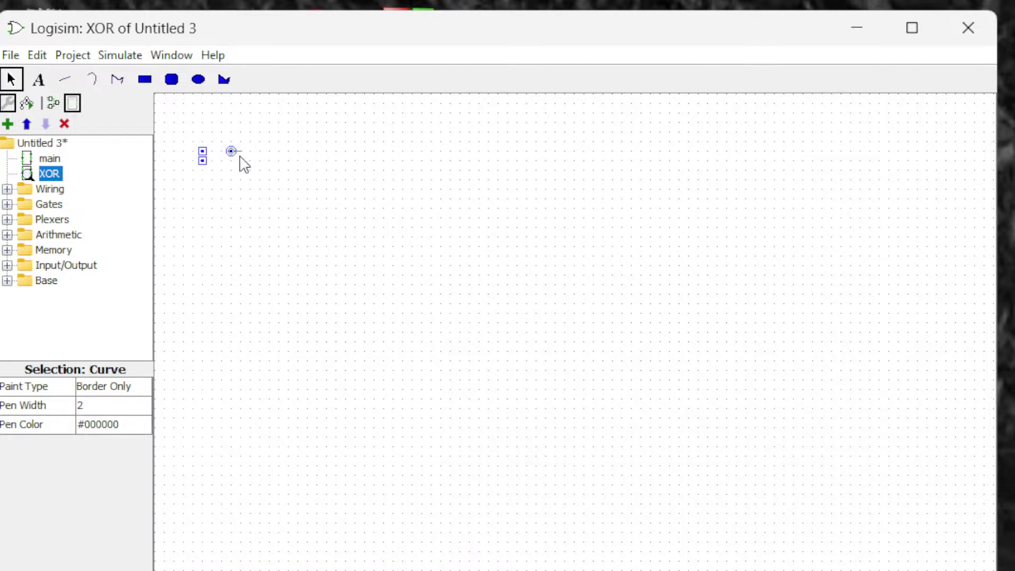
drag(228, 148, 284, 160)
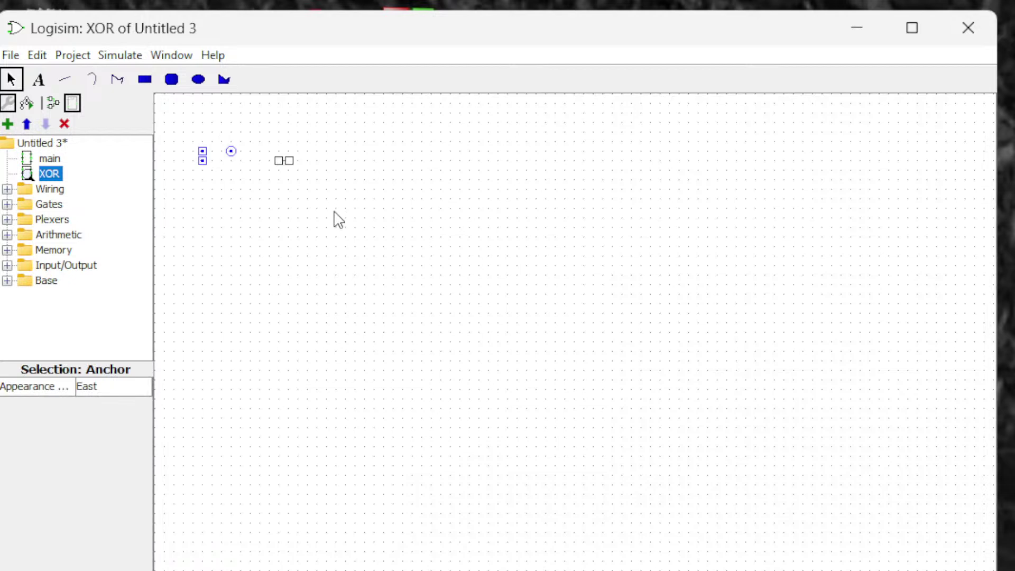
click(328, 219)
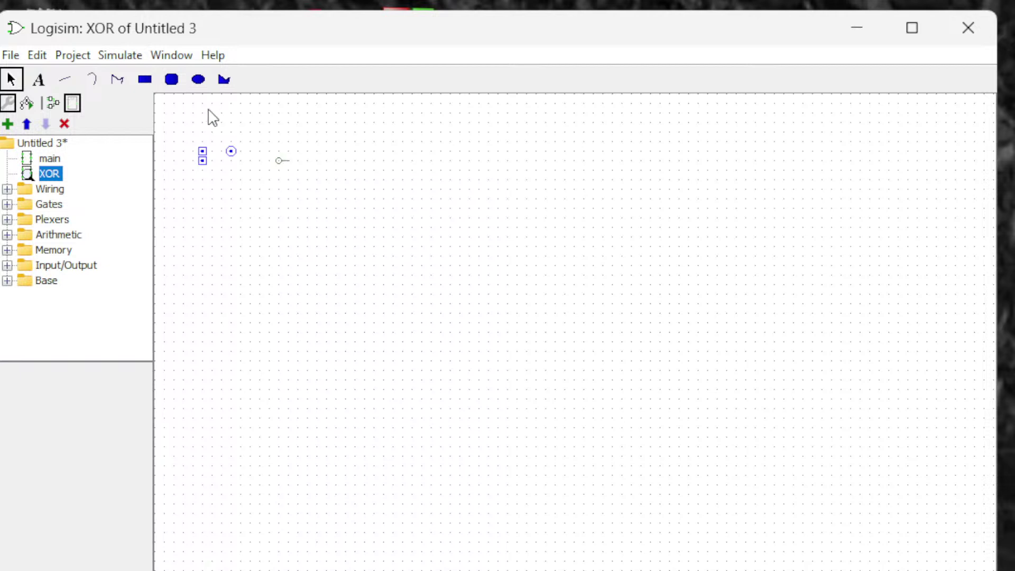
Draw a tall curve for the gate's rounded front, centring its bend and lowering its lower end slightly.
click(92, 80)
drag(382, 143, 383, 258)
click(565, 114)
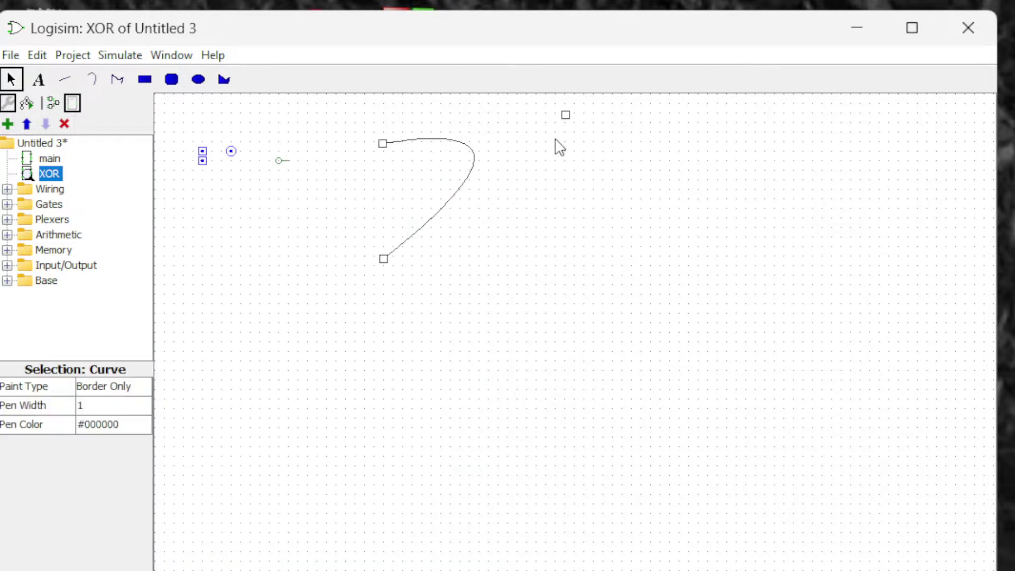
drag(565, 120, 564, 211)
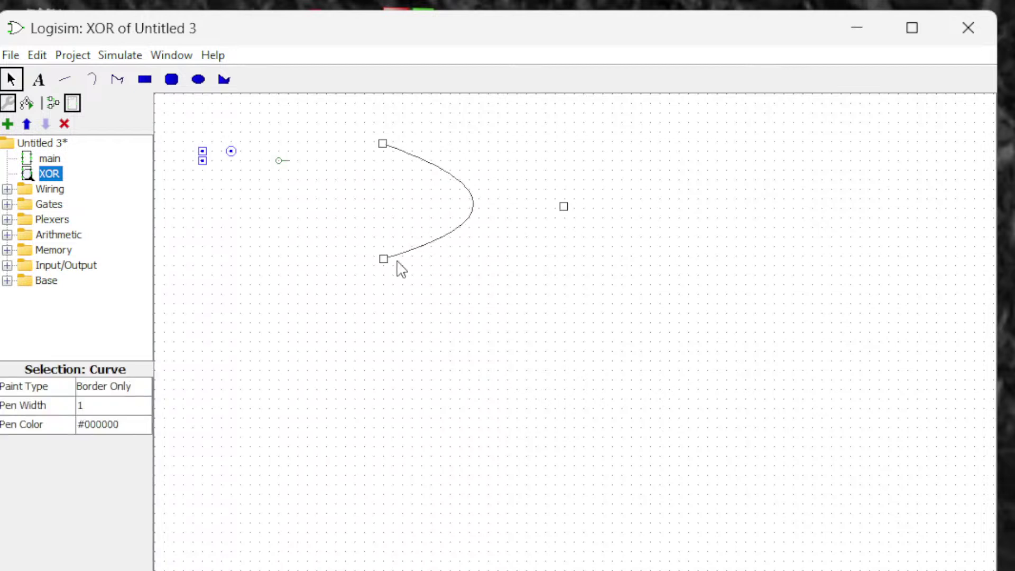
mouse_move(386, 261)
mouse_down()
mouse_move(365, 262)
mouse_move(383, 269)
mouse_up()
click(325, 214)
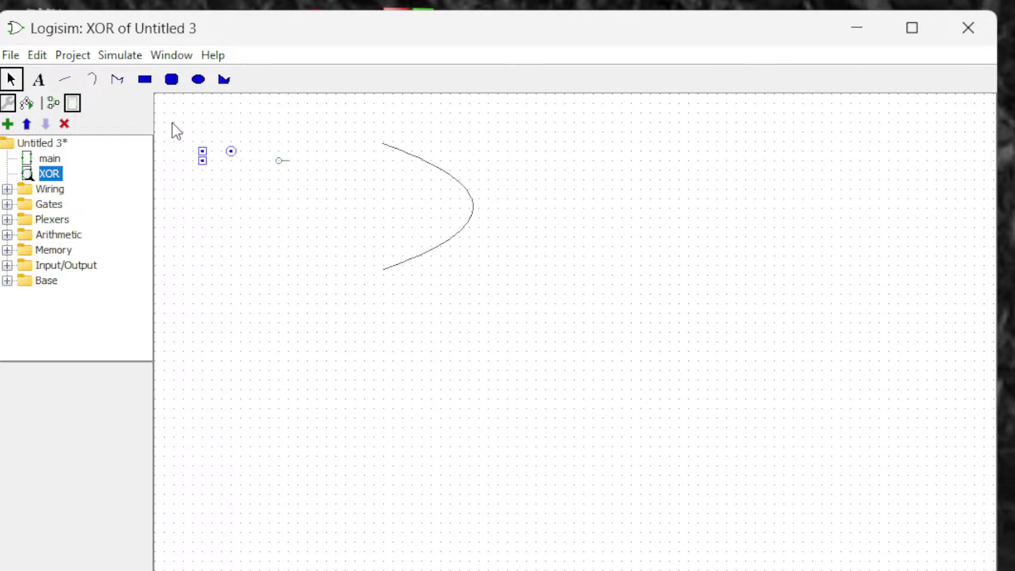
Draw a curve for the gate's concave back edge, starting near the upper end of the front curve.
click(92, 80)
drag(378, 144, 407, 203)
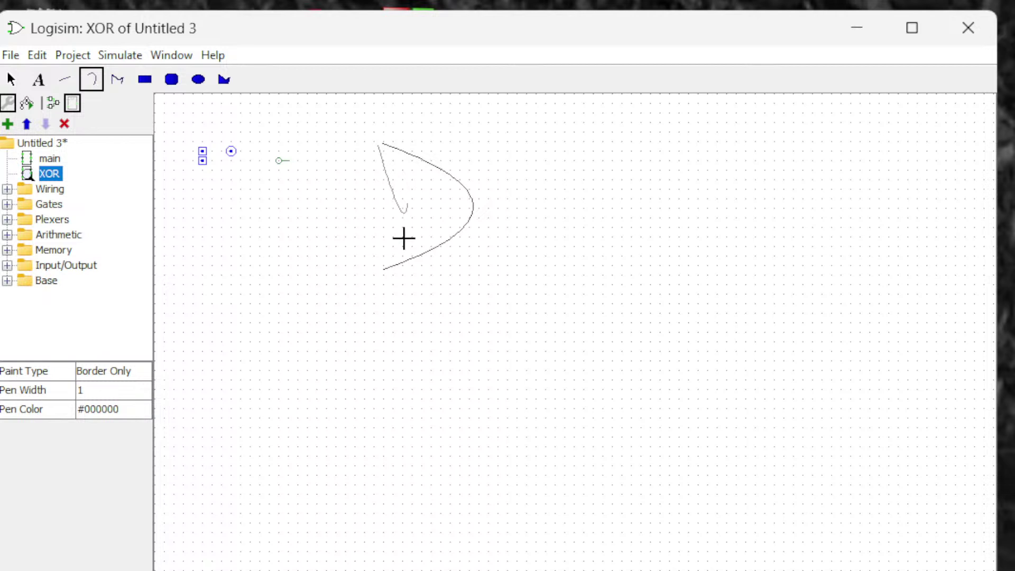
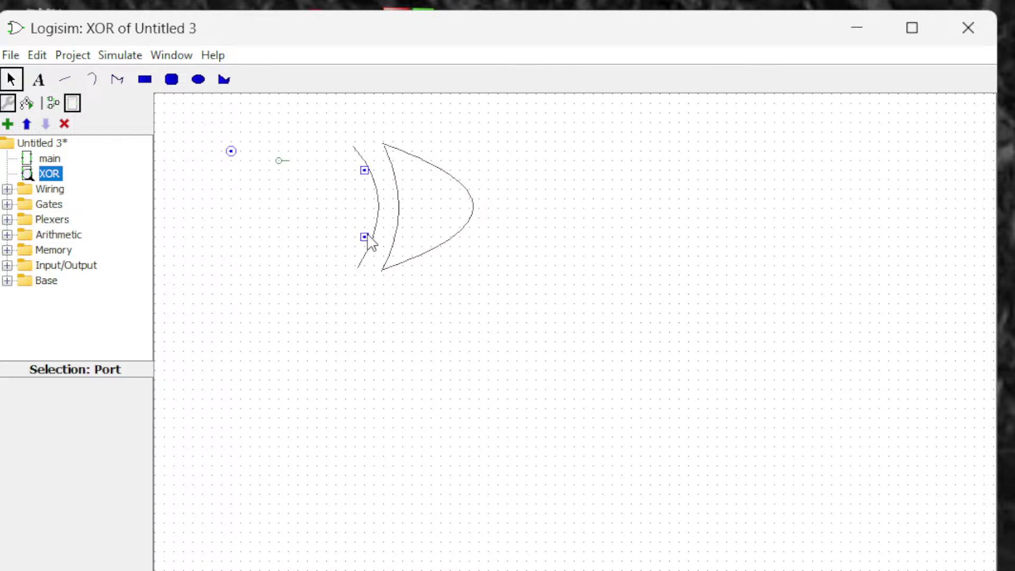
Move the anchor inside the gate shape and place the output port at the gate's tip.
click(301, 277)
drag(280, 162, 436, 218)
click(249, 172)
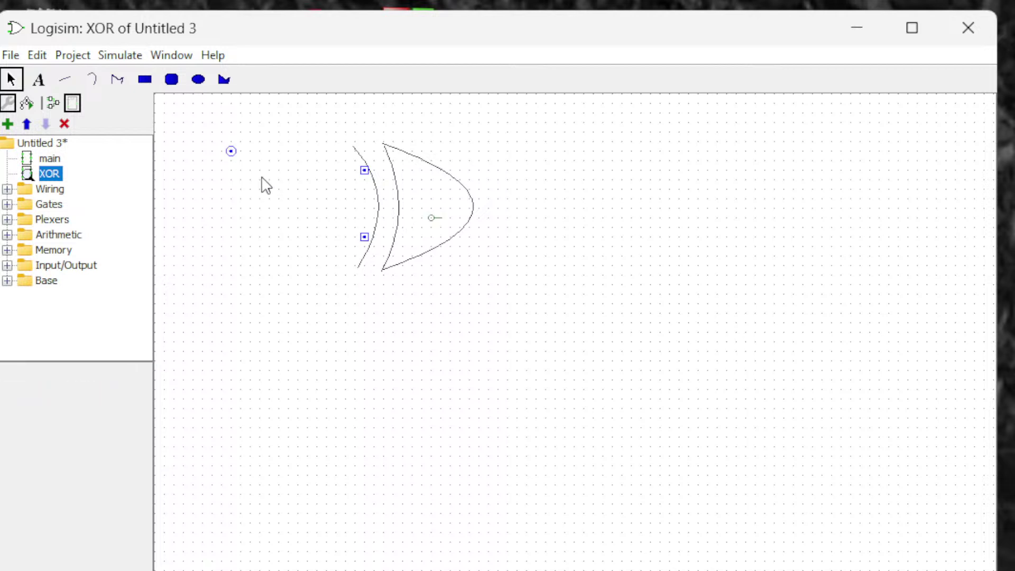
drag(232, 152, 478, 209)
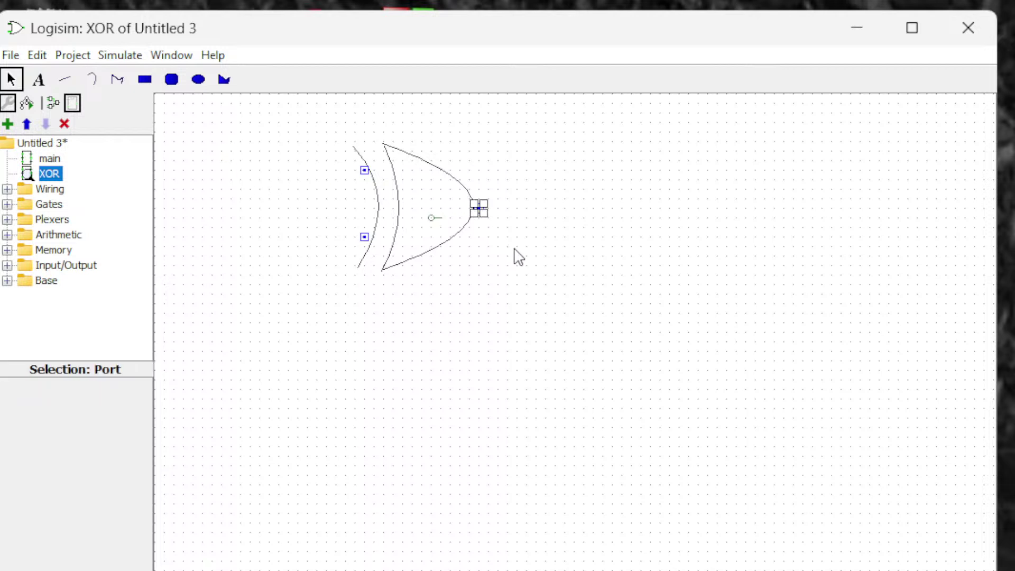
click(533, 420)
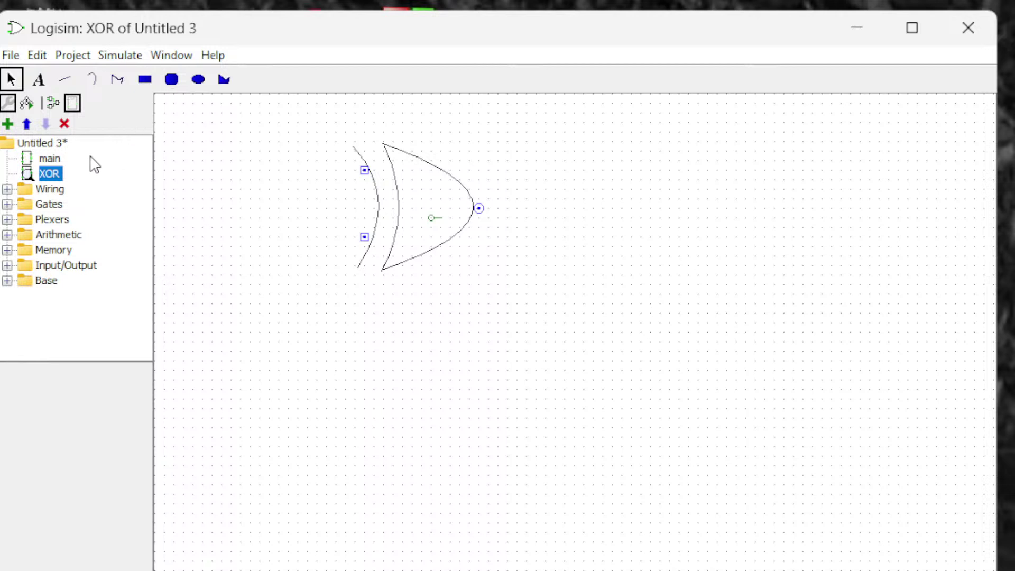
Return to the main circuit and move the reshaped XOR gate clear of the existing pins and wires.
click(47, 159)
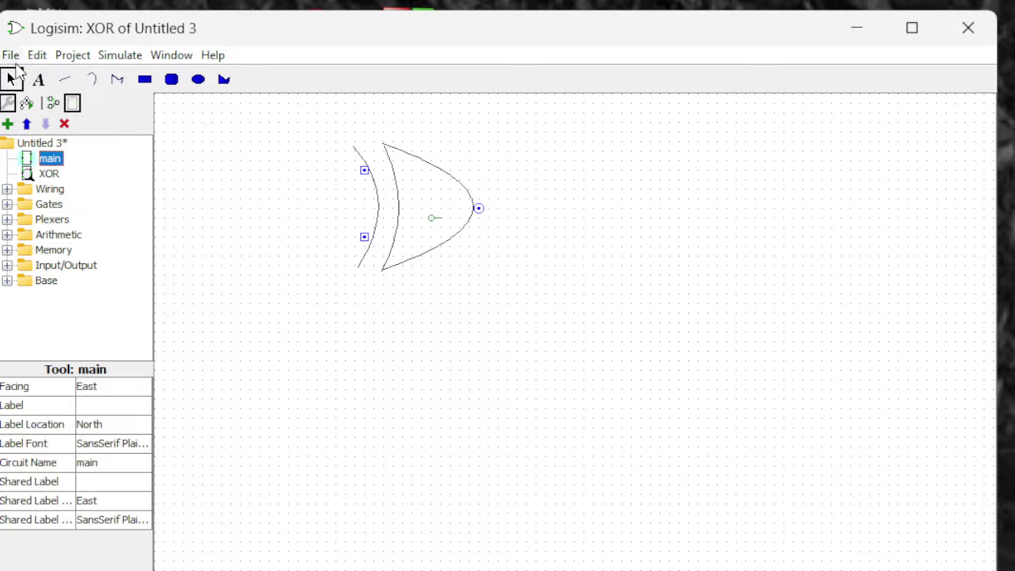
double_click(30, 160)
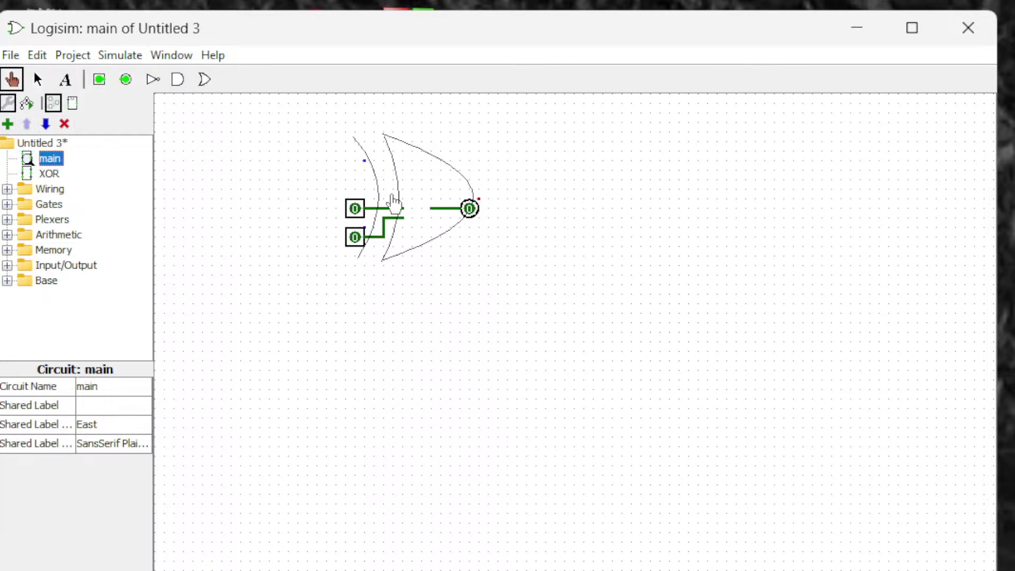
click(428, 183)
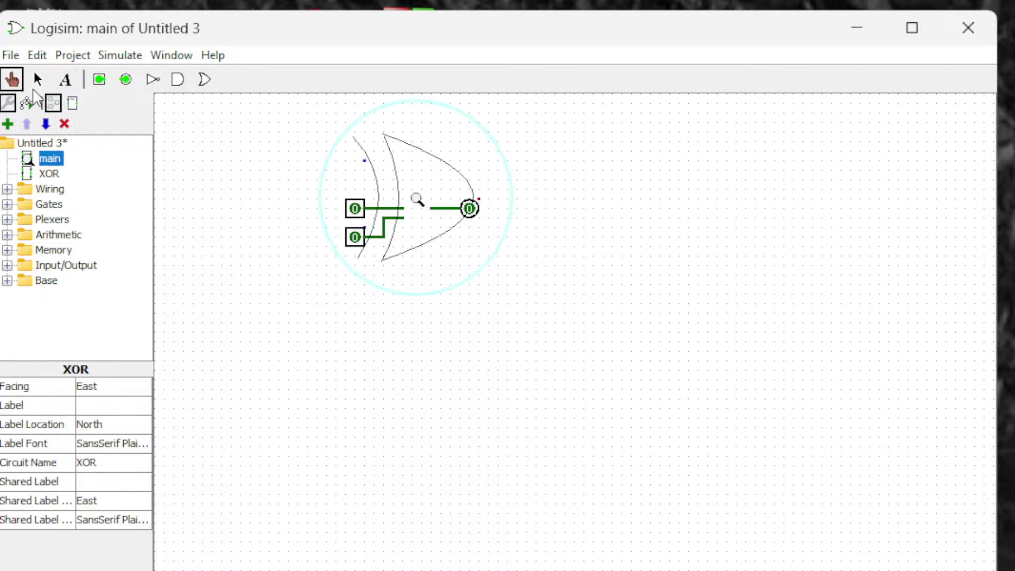
click(37, 79)
click(428, 173)
drag(428, 172, 695, 211)
click(585, 444)
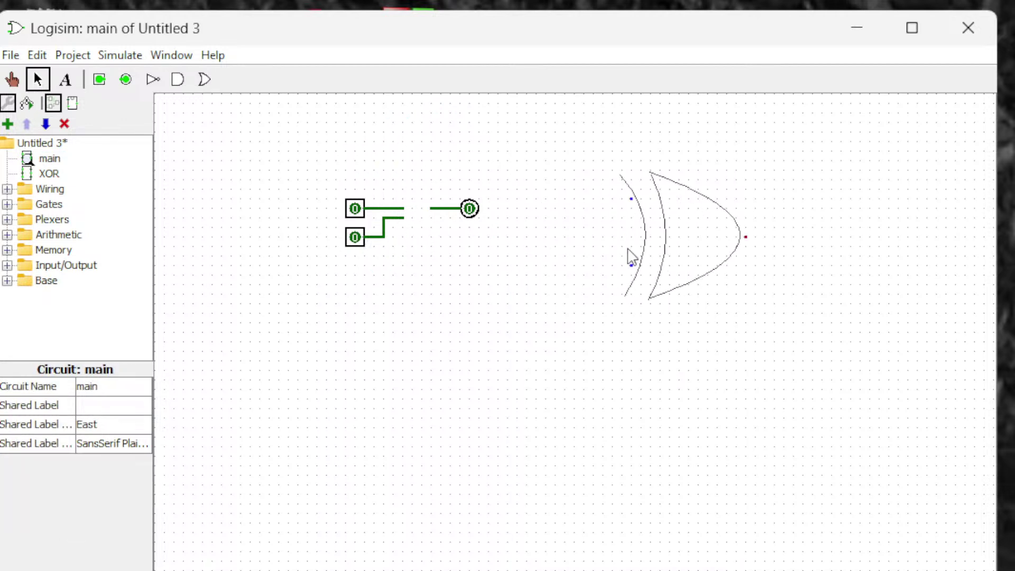
Delete the wire attached to the upper input pin.
click(361, 211)
click(404, 209)
key(Delete)
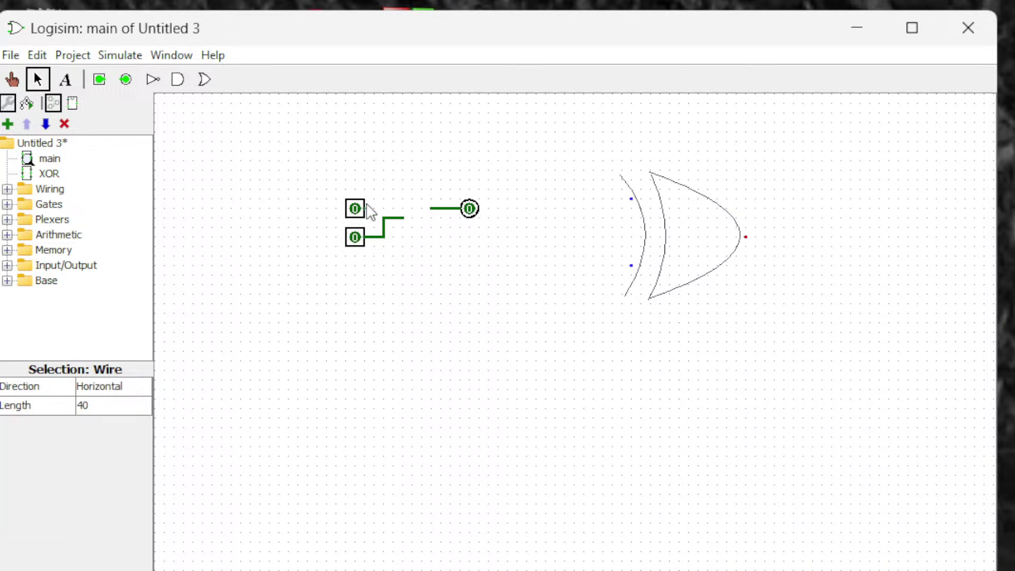
Connect the output pin to the XOR gate's output and the upper input pin to its upper input.
click(463, 211)
mouse_move(463, 216)
mouse_down()
mouse_move(802, 249)
mouse_move(745, 237)
mouse_up()
click(706, 324)
mouse_move(355, 210)
mouse_down()
mouse_move(470, 197)
mouse_move(632, 199)
mouse_up()
click(523, 233)
Move the lower input pin nearer the XOR gate's lower input and delete its leftover wires.
click(355, 236)
mouse_move(407, 218)
mouse_down()
mouse_move(381, 218)
mouse_move(384, 237)
mouse_move(527, 271)
mouse_move(508, 283)
mouse_up()
drag(385, 237, 613, 257)
click(498, 237)
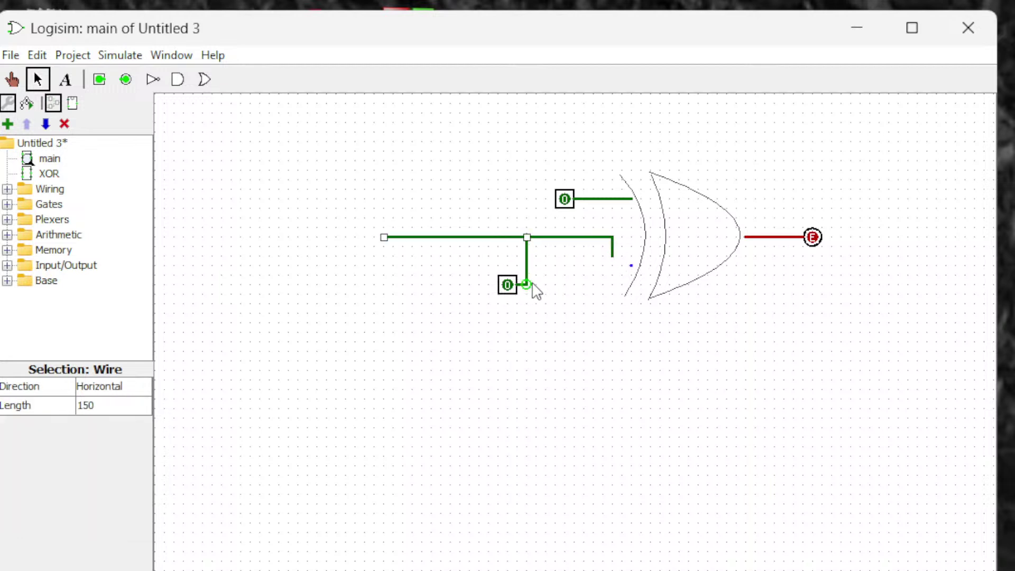
key(Delete)
click(523, 236)
key(Delete)
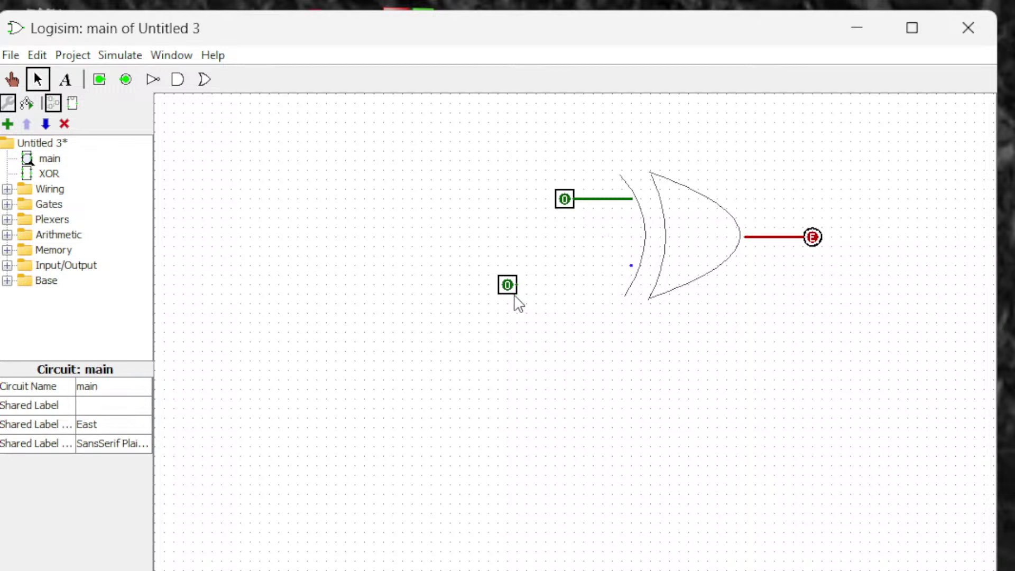
Move the lower input pin level with the XOR gate's lower input and wire the two together.
drag(508, 286, 556, 266)
drag(631, 265, 566, 268)
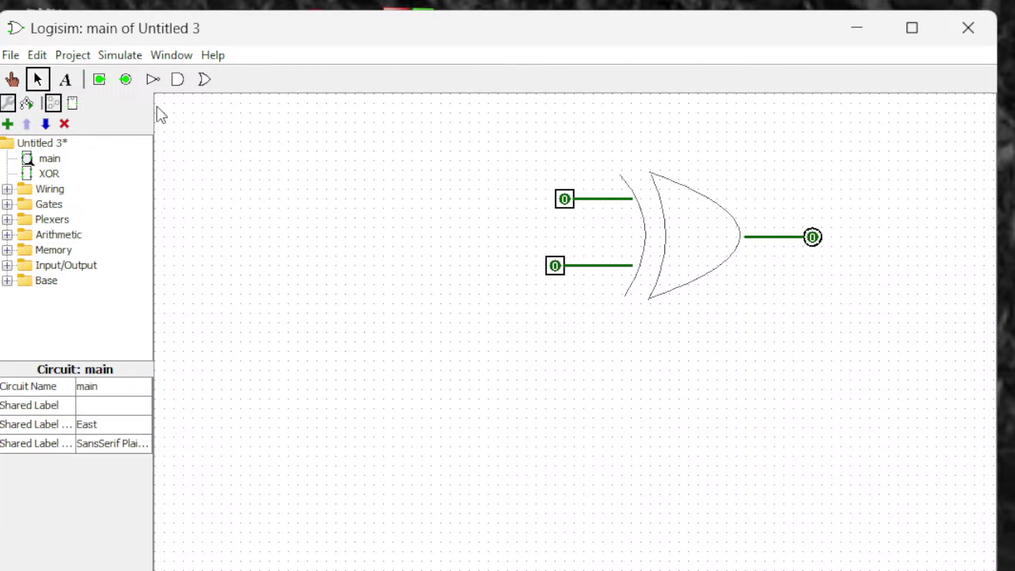
Test the XOR gate by toggling the input pins through upper only on, lower only on, and both on.
click(11, 79)
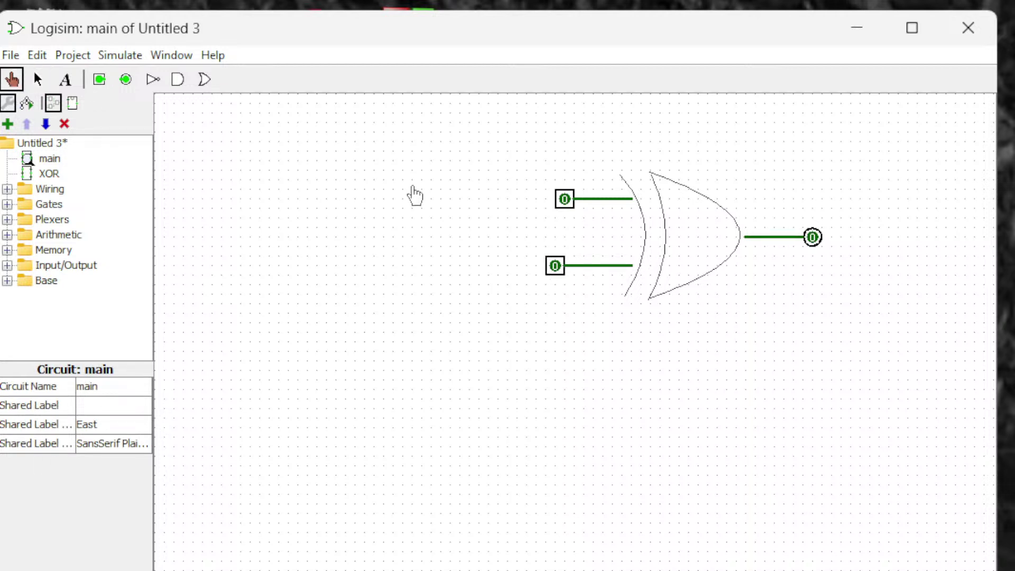
click(565, 199)
click(565, 202)
click(555, 266)
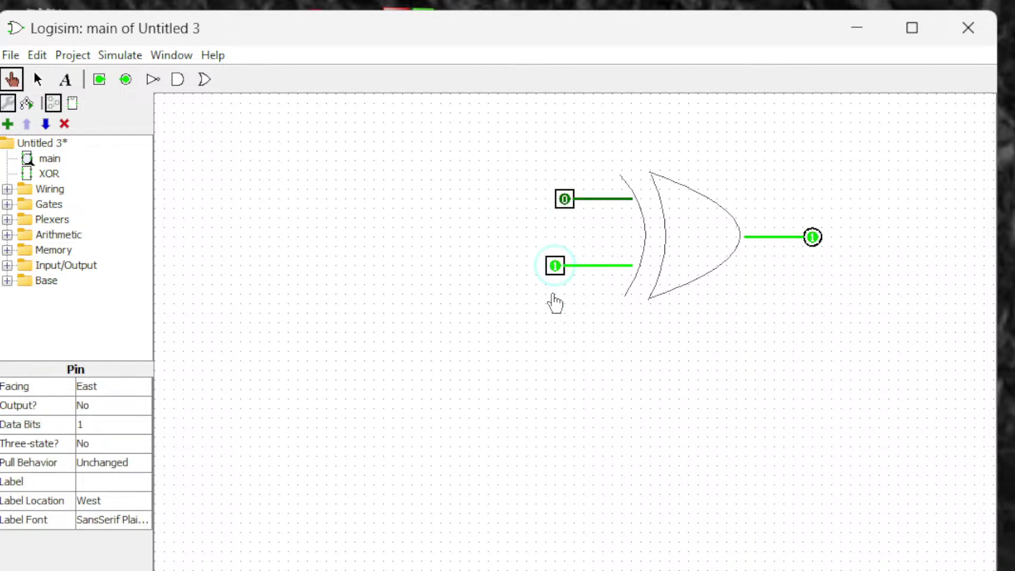
click(565, 206)
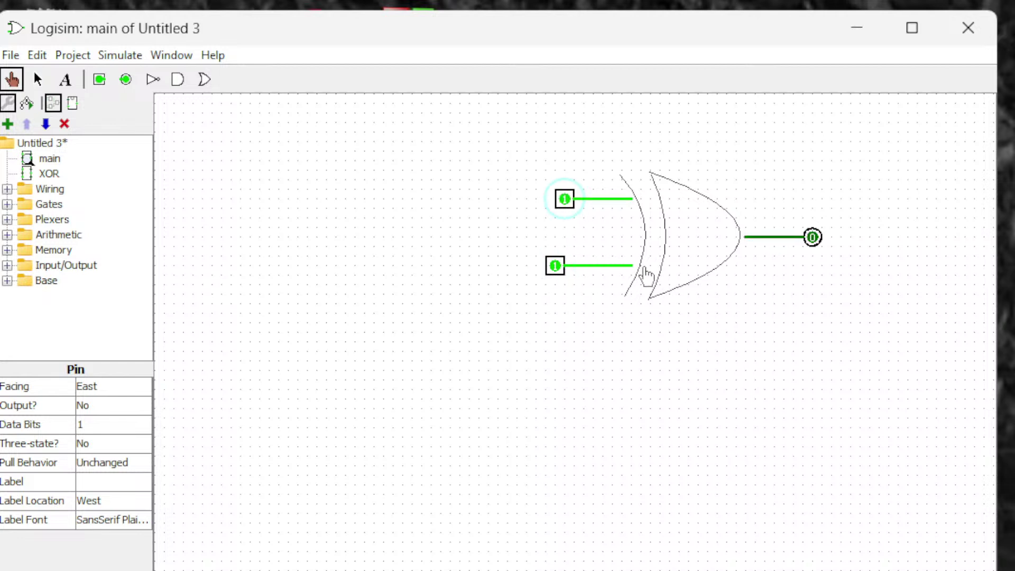
Open the XOR subcircuit's appearance and add the text "XOR" inside the gate shape.
double_click(49, 174)
click(74, 105)
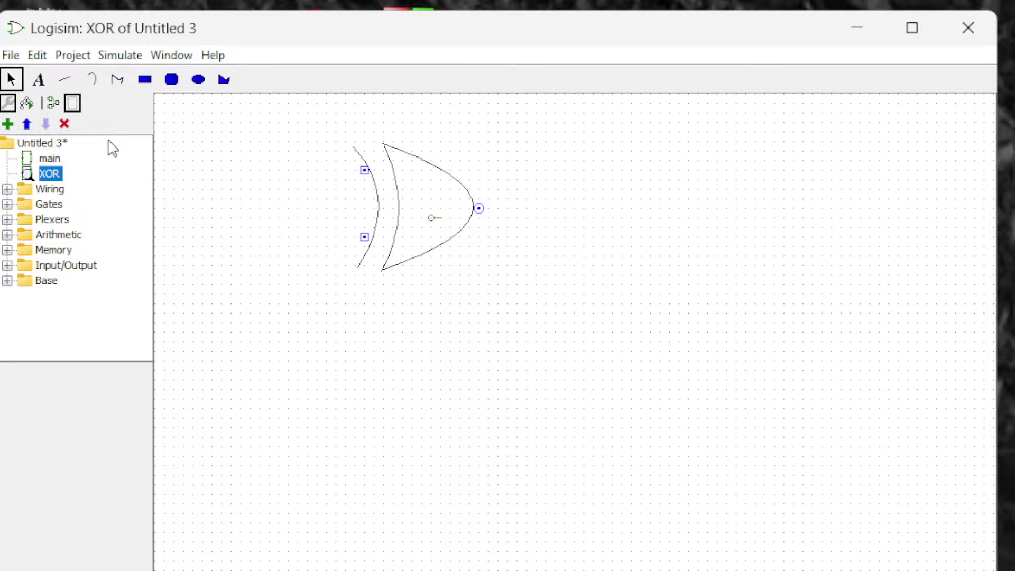
click(39, 80)
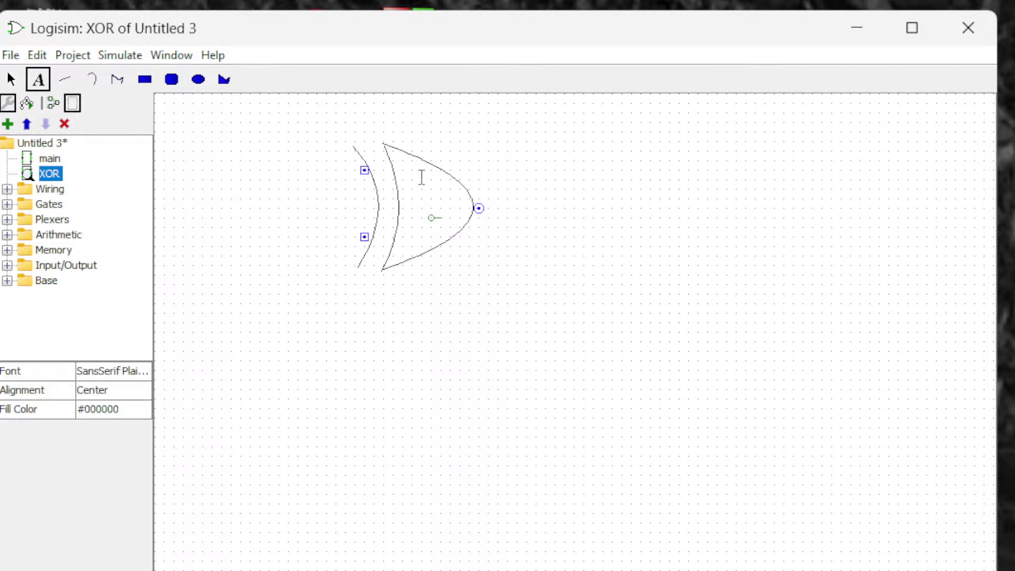
click(416, 210)
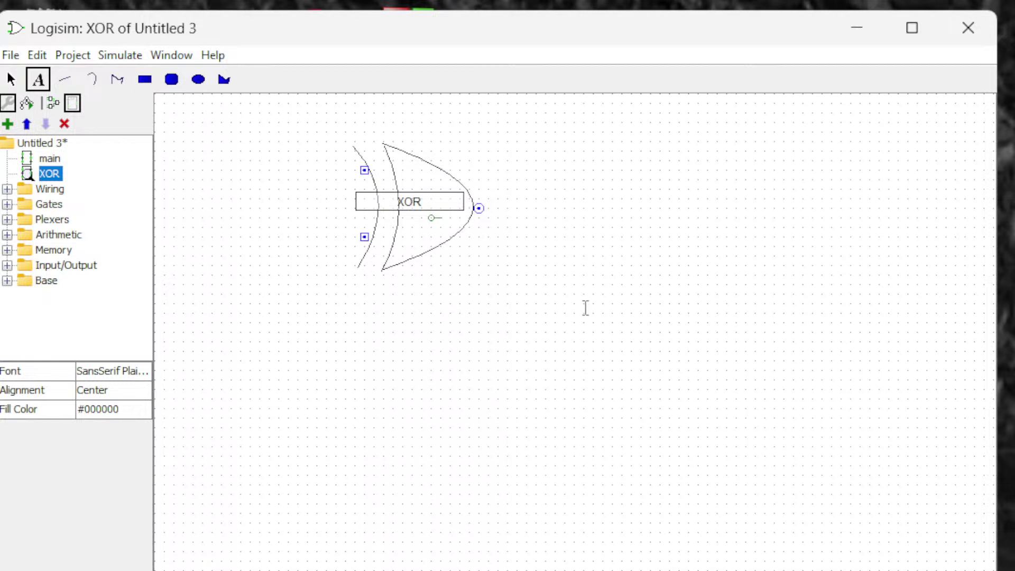
Move the "XOR" text clear of the inner curve so it sits in the middle of the gate body.
click(11, 79)
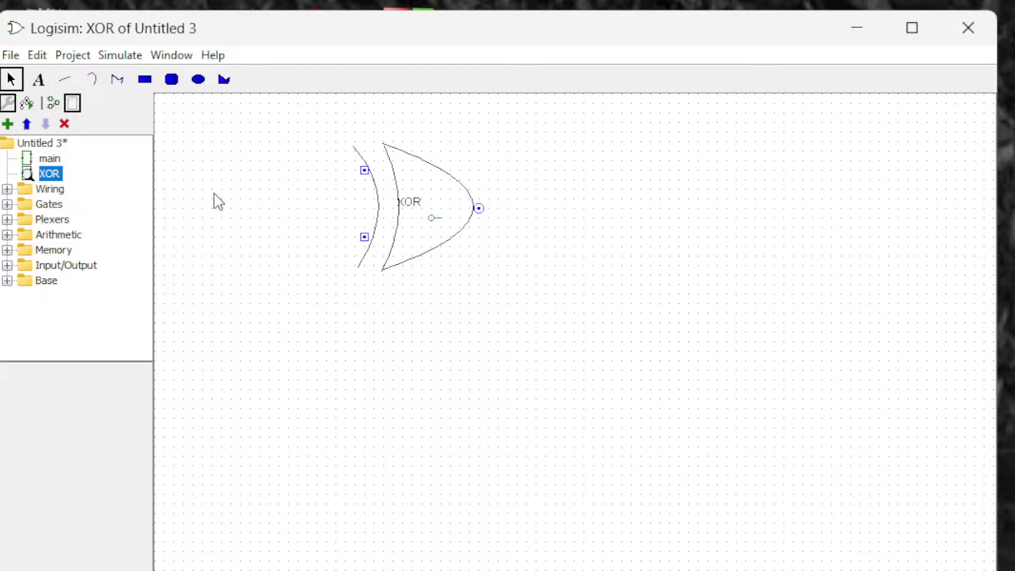
click(416, 208)
drag(416, 208, 438, 209)
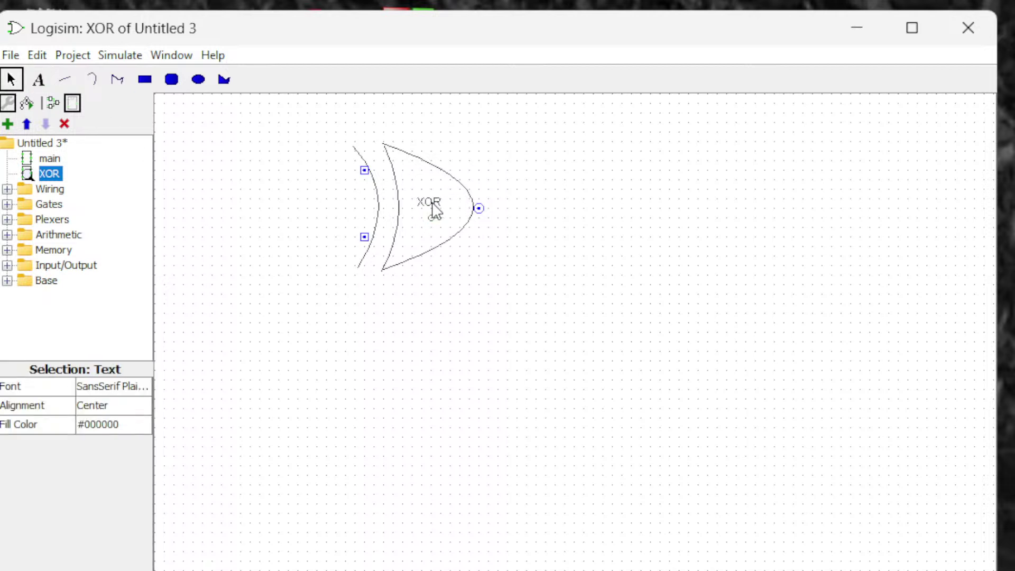
click(384, 300)
Return to the main circuit, place a second XOR subcircuit below the wired gate, and move it up closer to that gate.
click(49, 159)
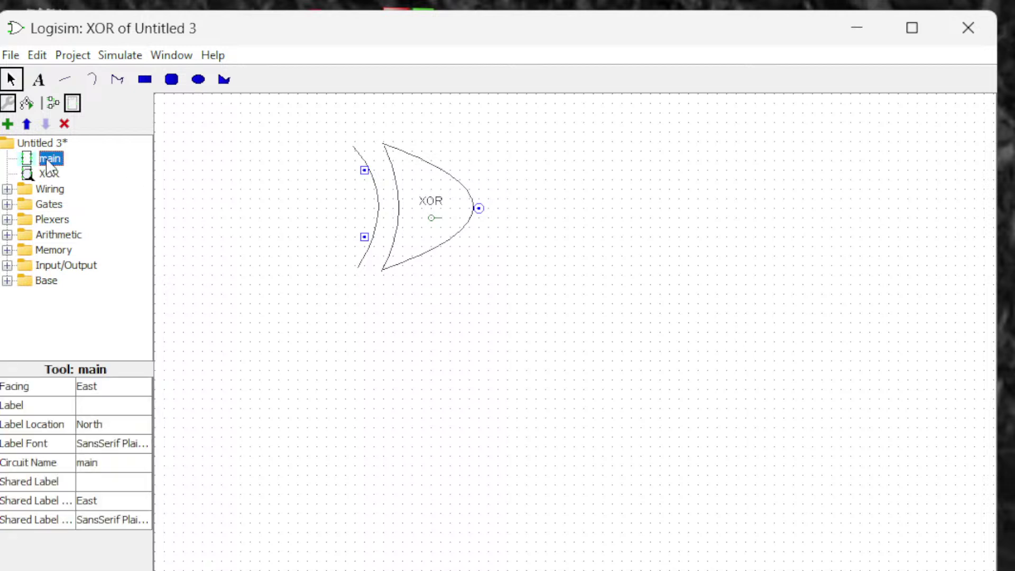
double_click(50, 159)
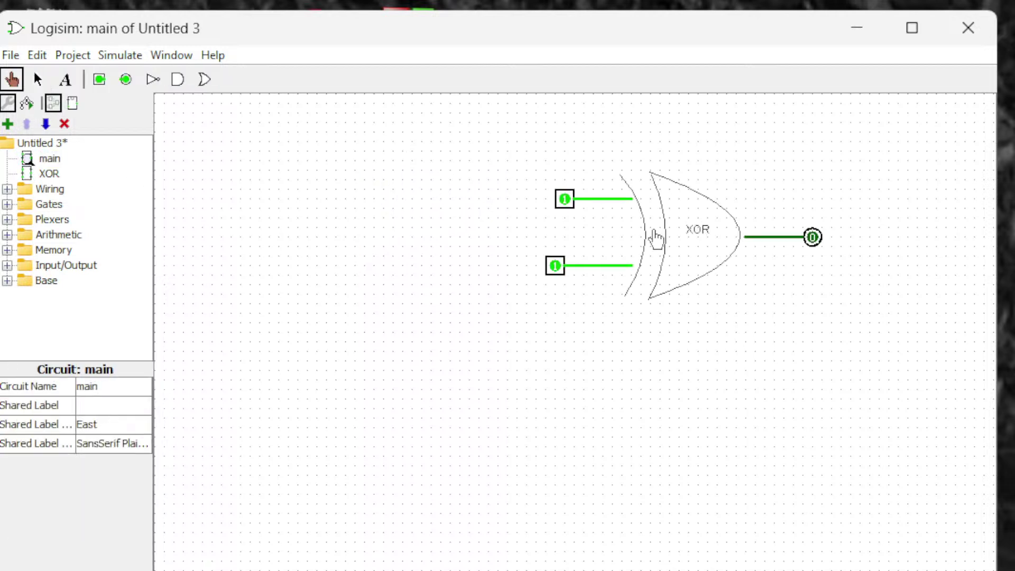
click(49, 173)
click(722, 465)
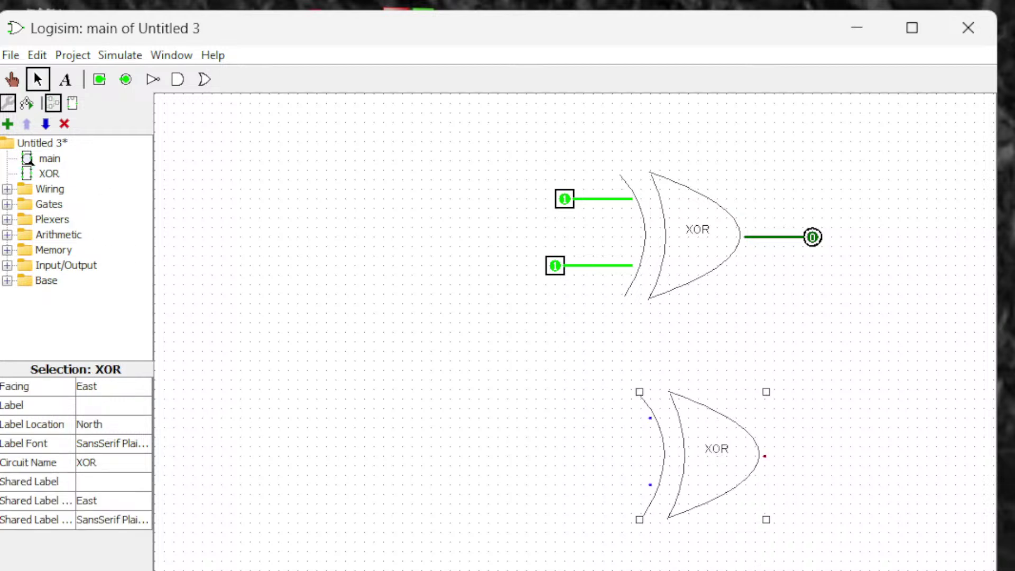
key(Escape)
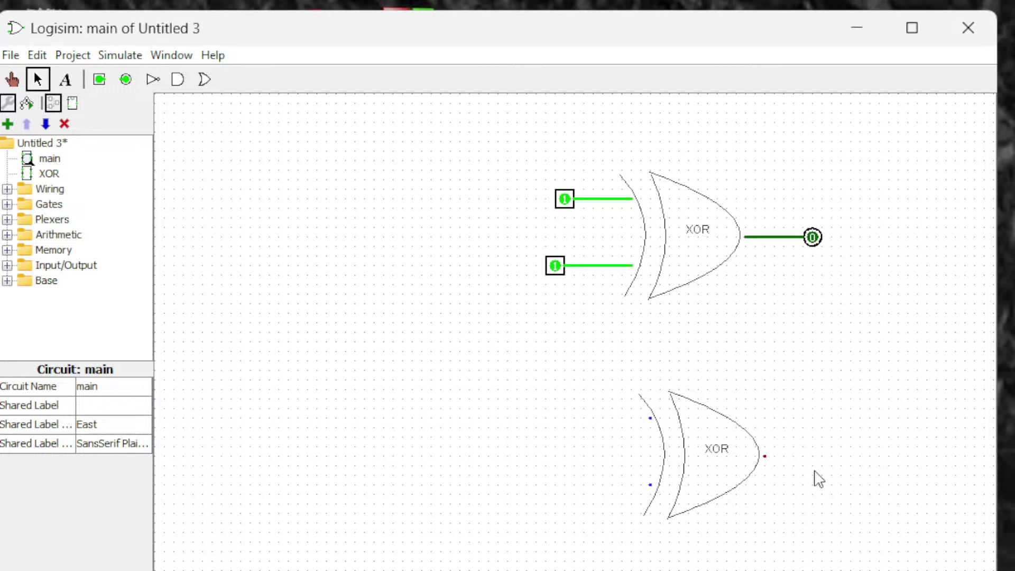
drag(738, 466, 730, 392)
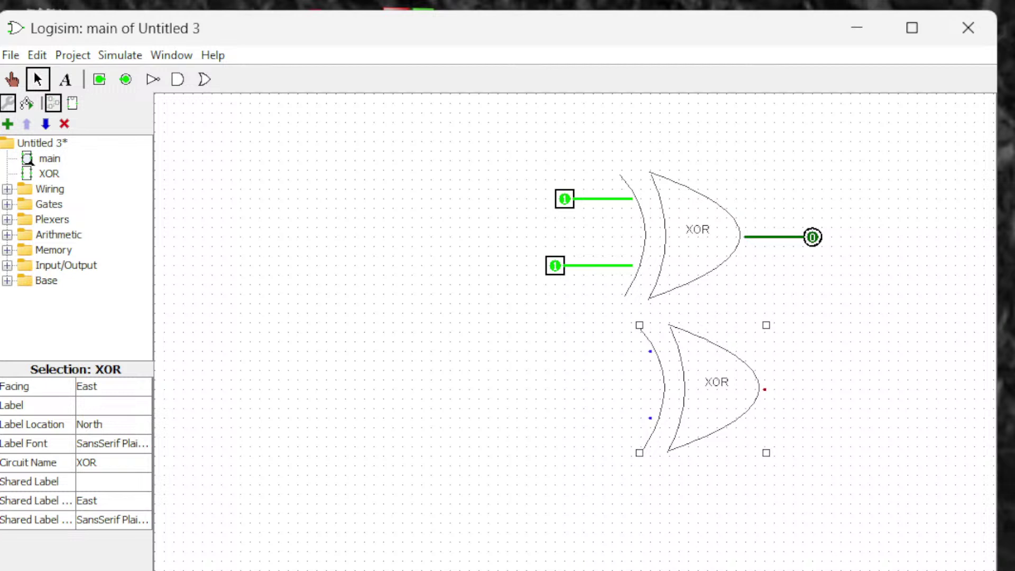